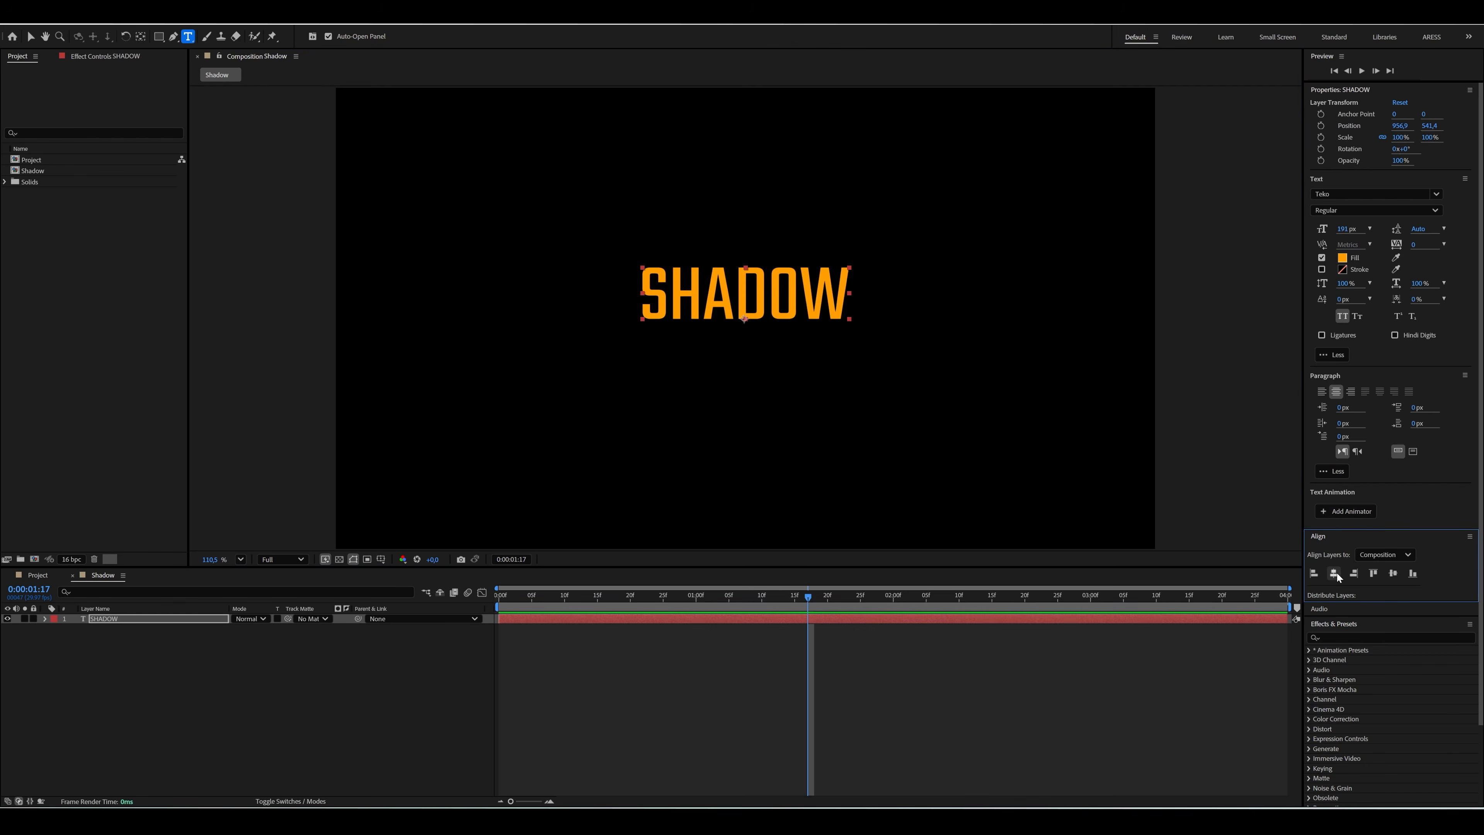
- Pre-compose the SHADOW text layer into a new composition named TEXT
right_click(186, 616)
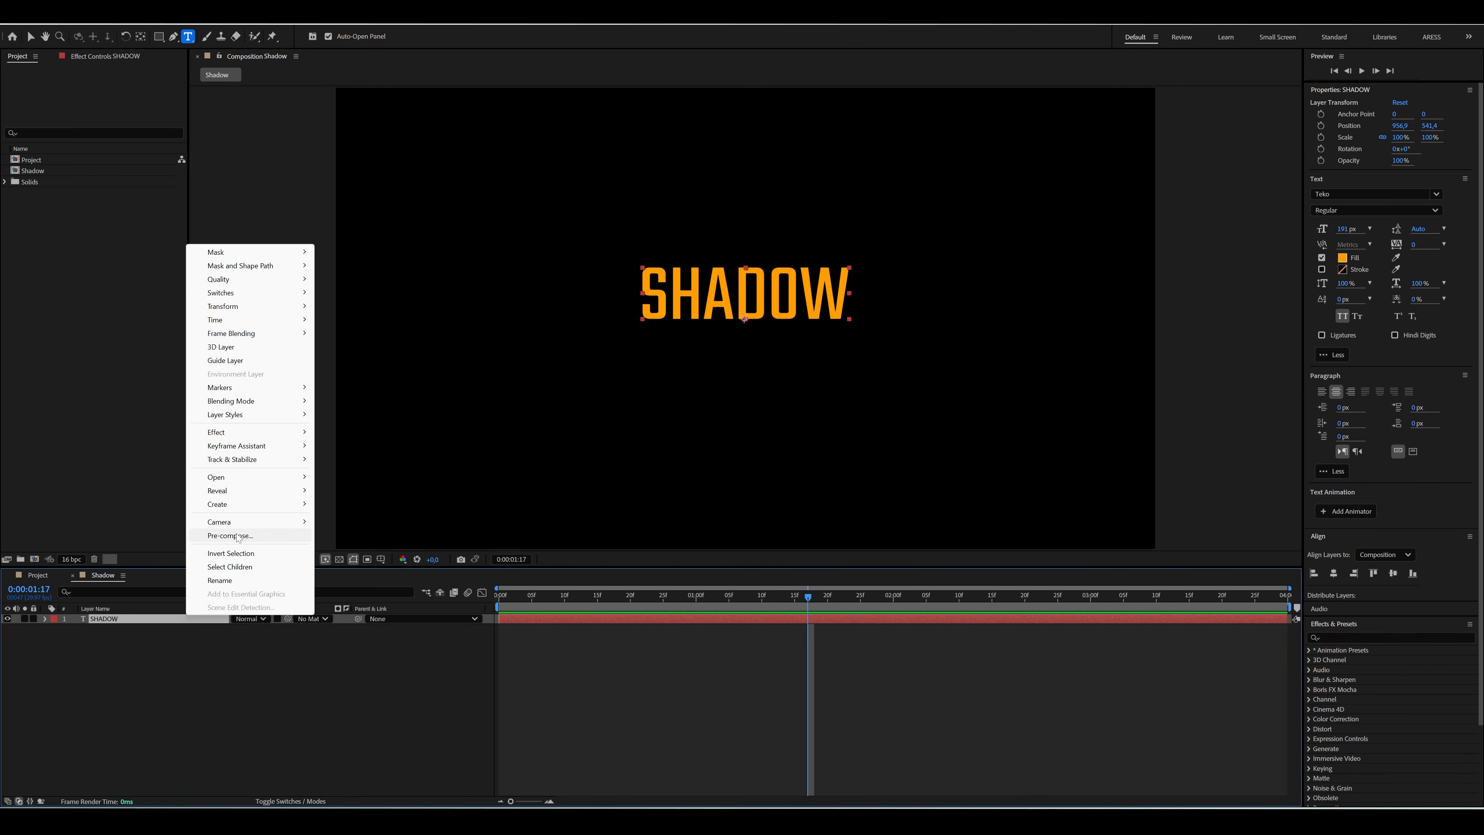
click(230, 536)
text(TEXT)
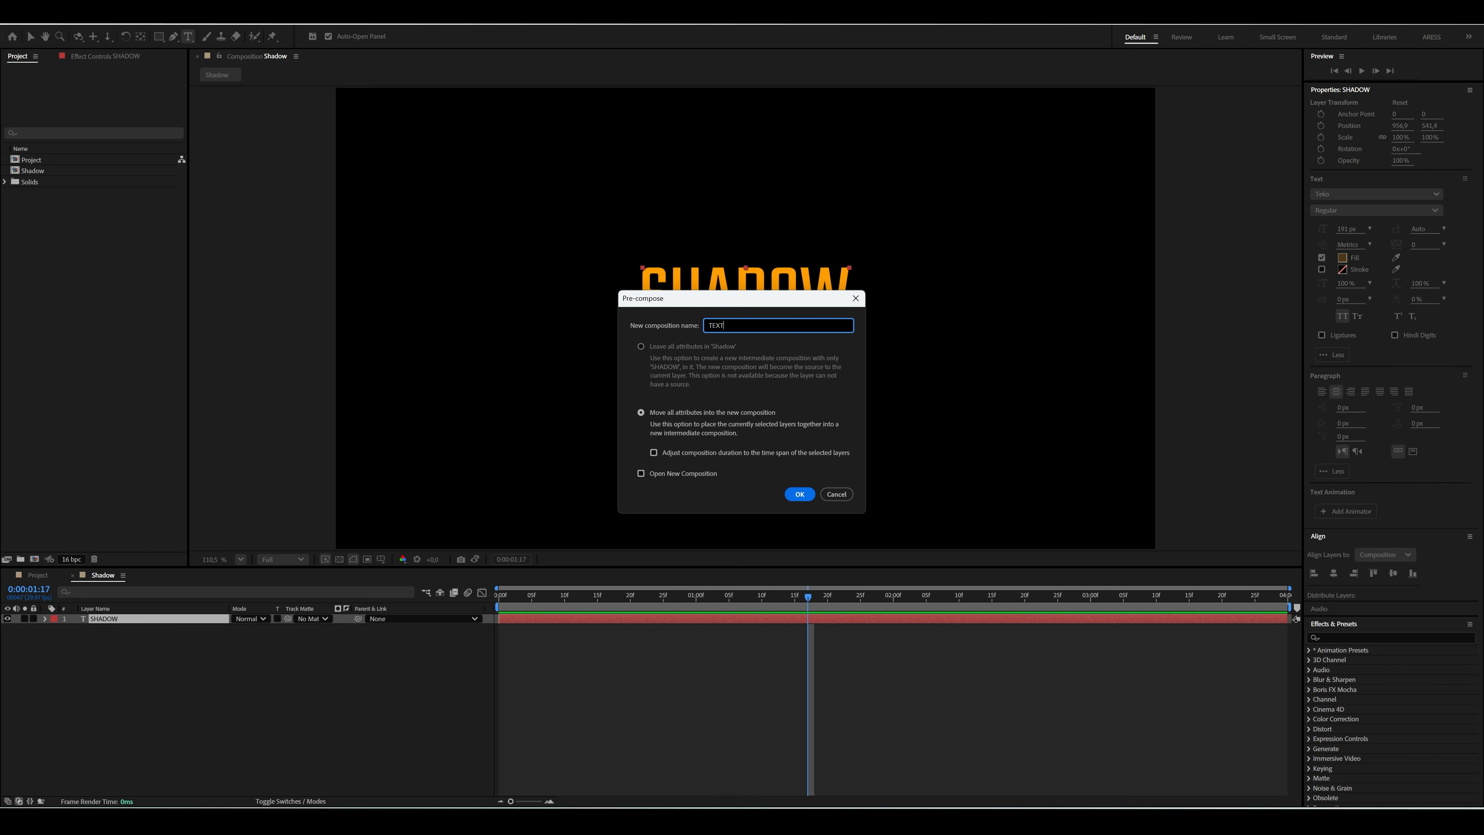
key(Return)
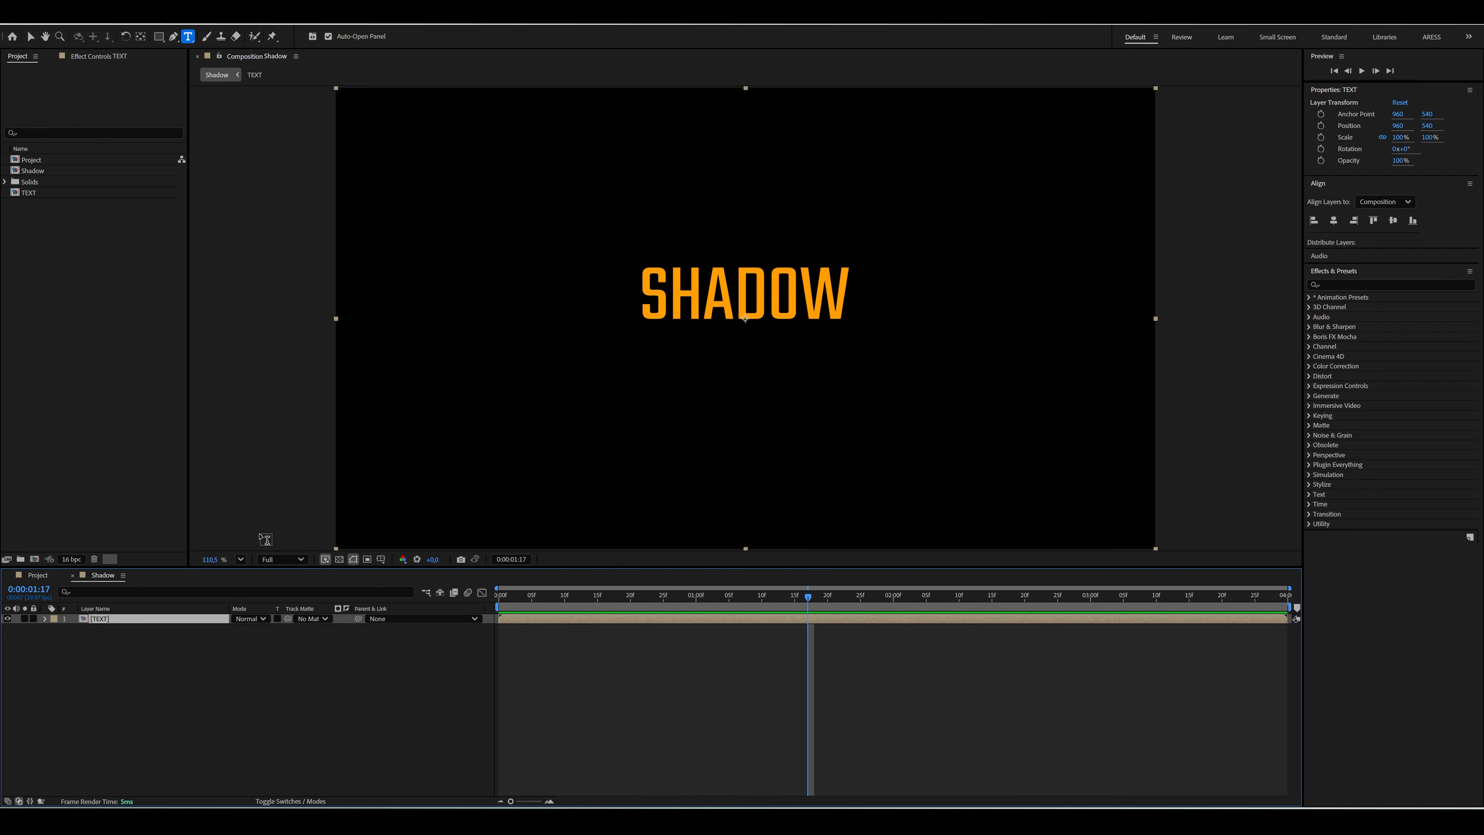
- Open the TEXT composition and crop it to a region of interest drawn tightly around the word SHADOW
double_click(189, 620)
key(v)
drag(853, 319, 625, 258)
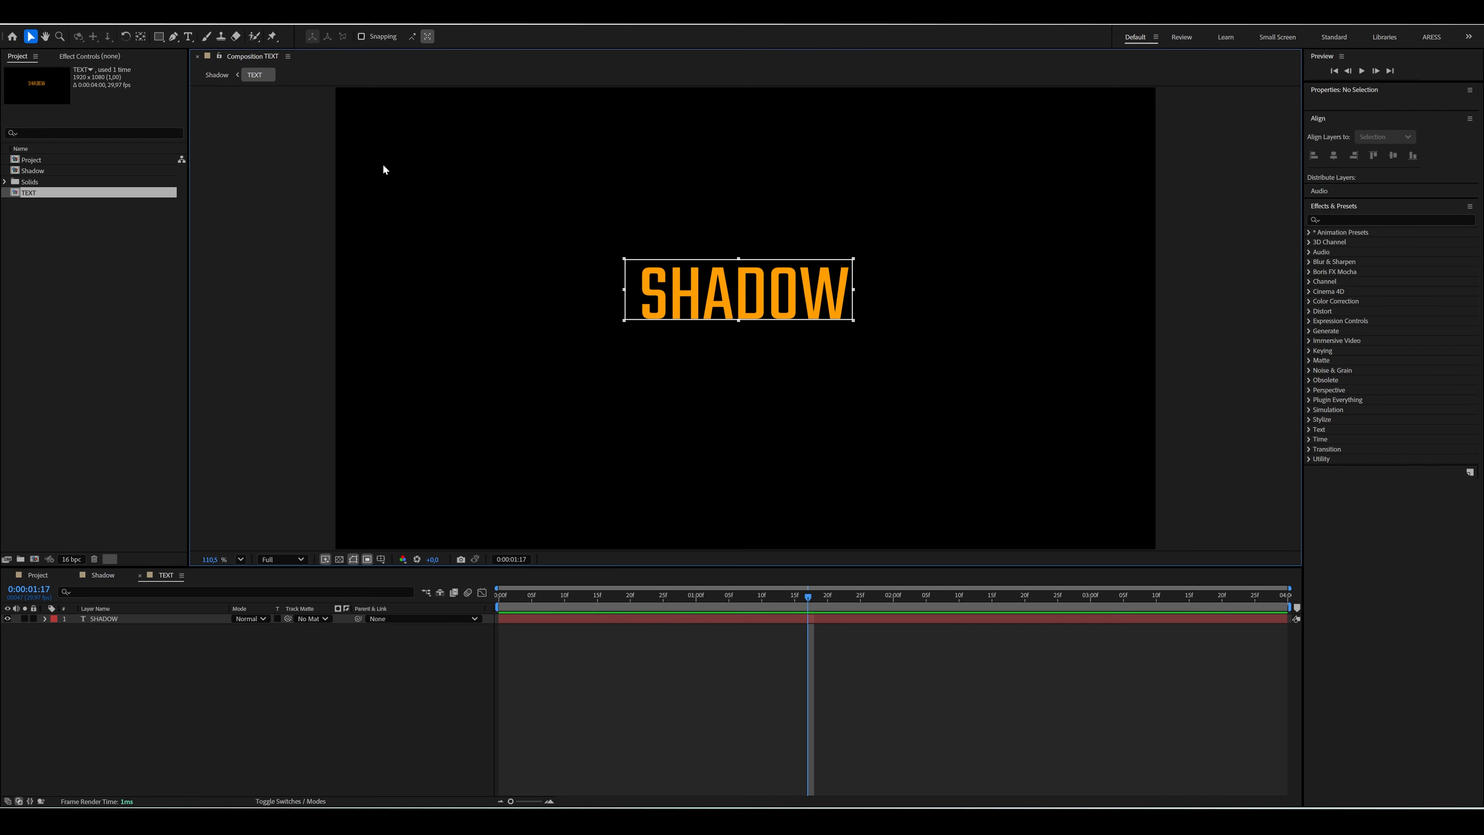
click(78, 23)
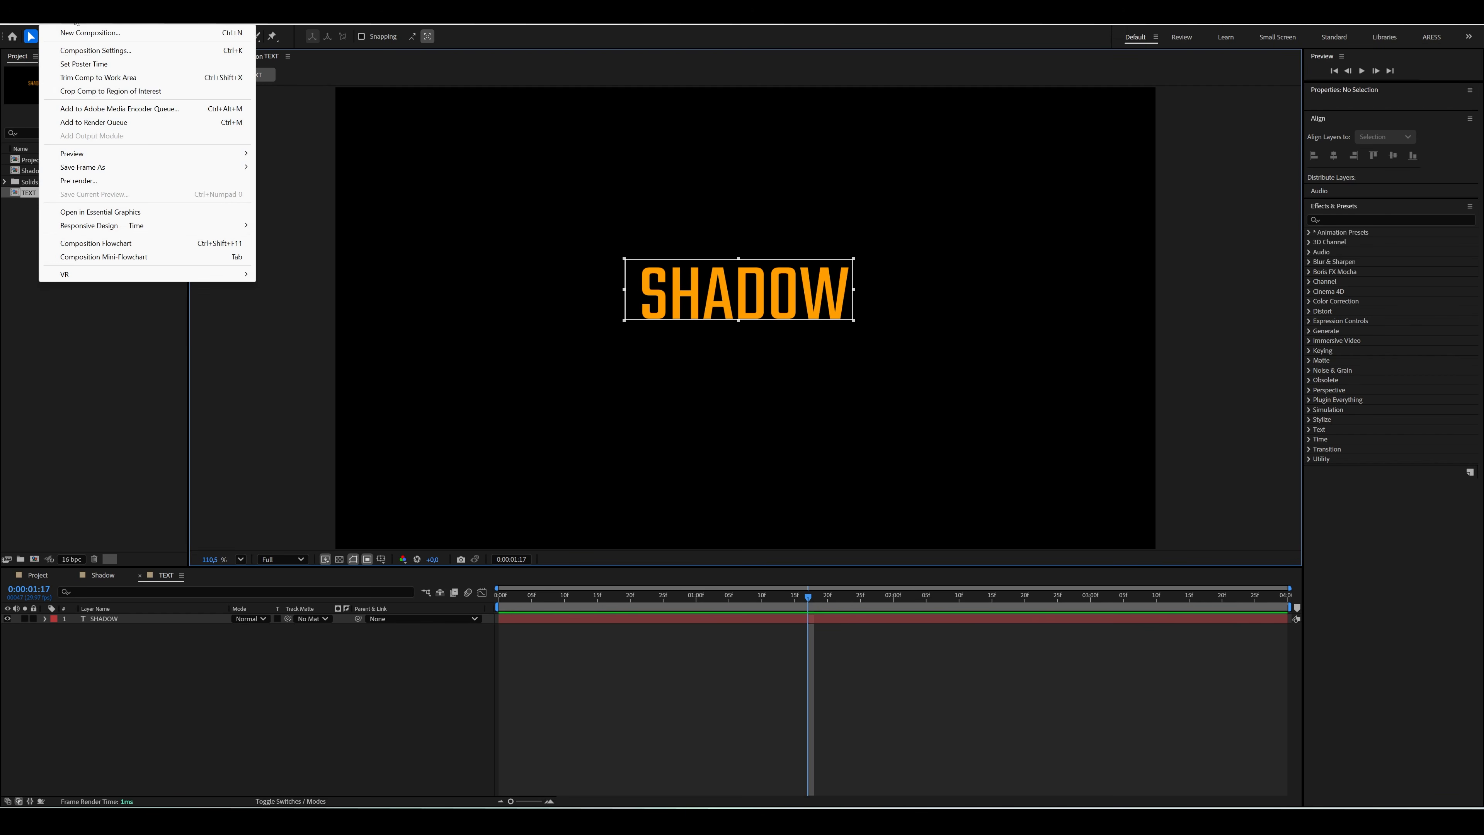
click(100, 92)
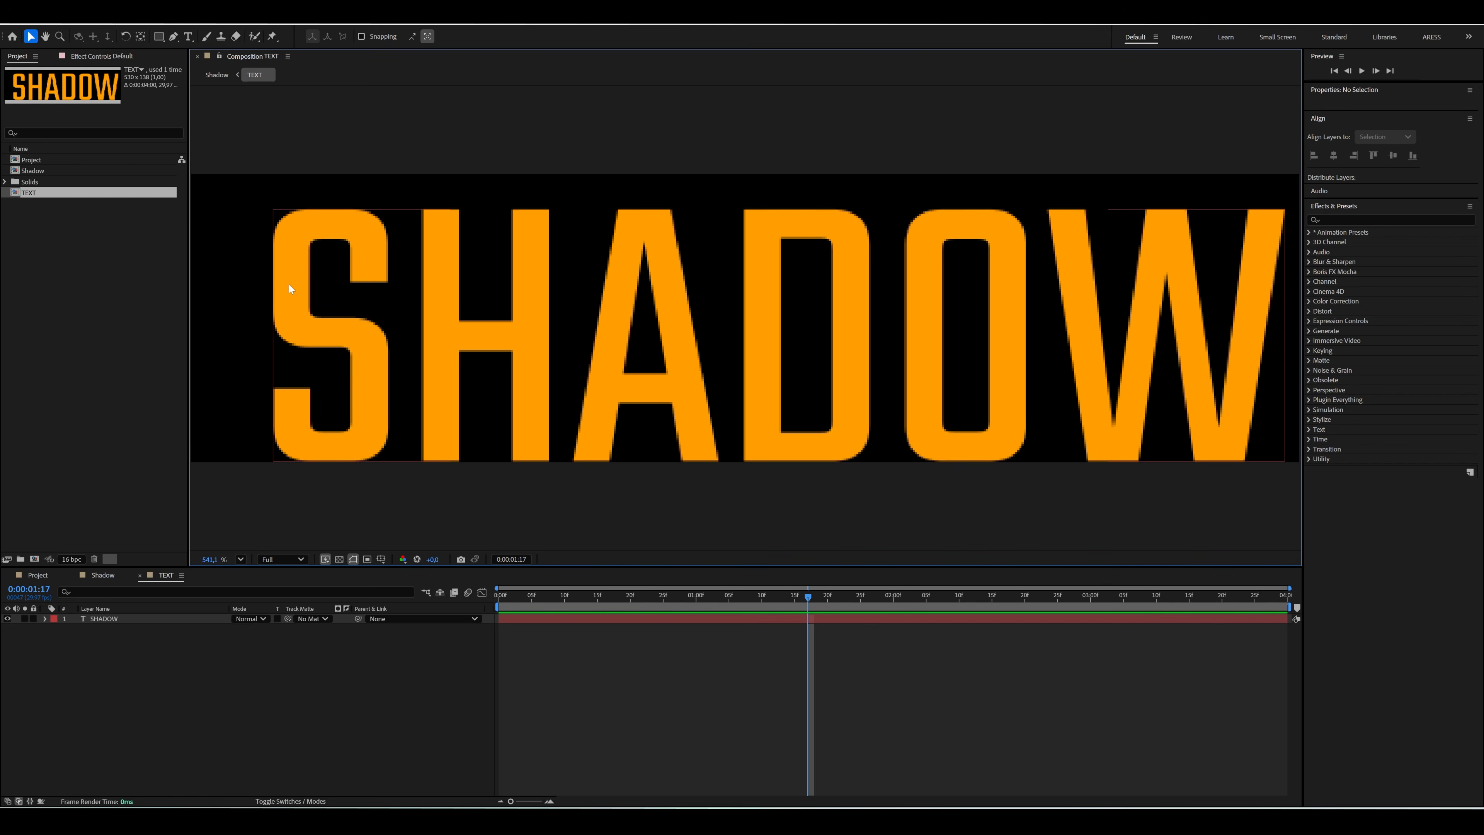
- Add an Opacity animator to the SHADOW text layer and set its opacity to 0%
click(45, 618)
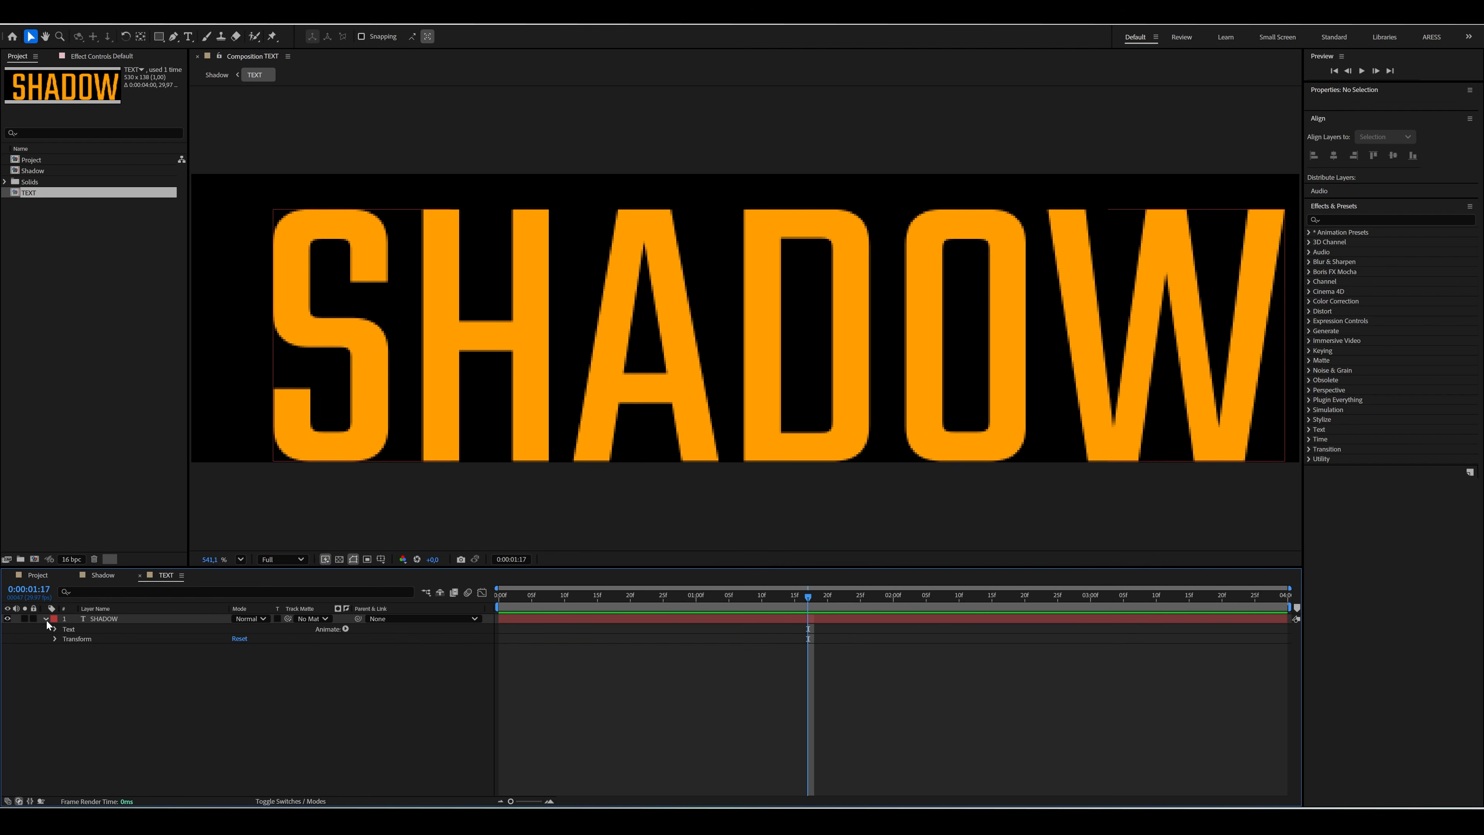
click(345, 630)
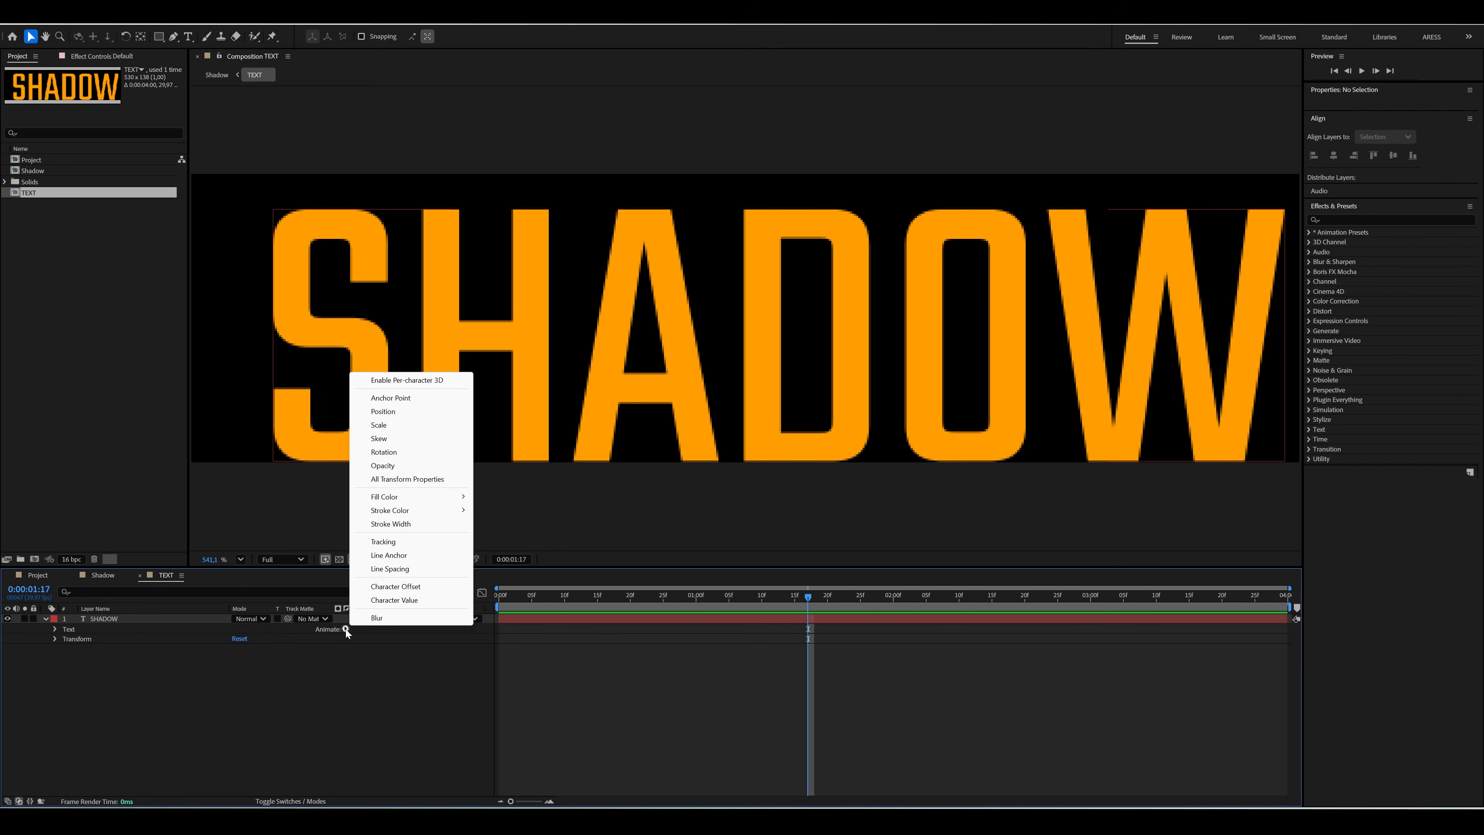
click(393, 465)
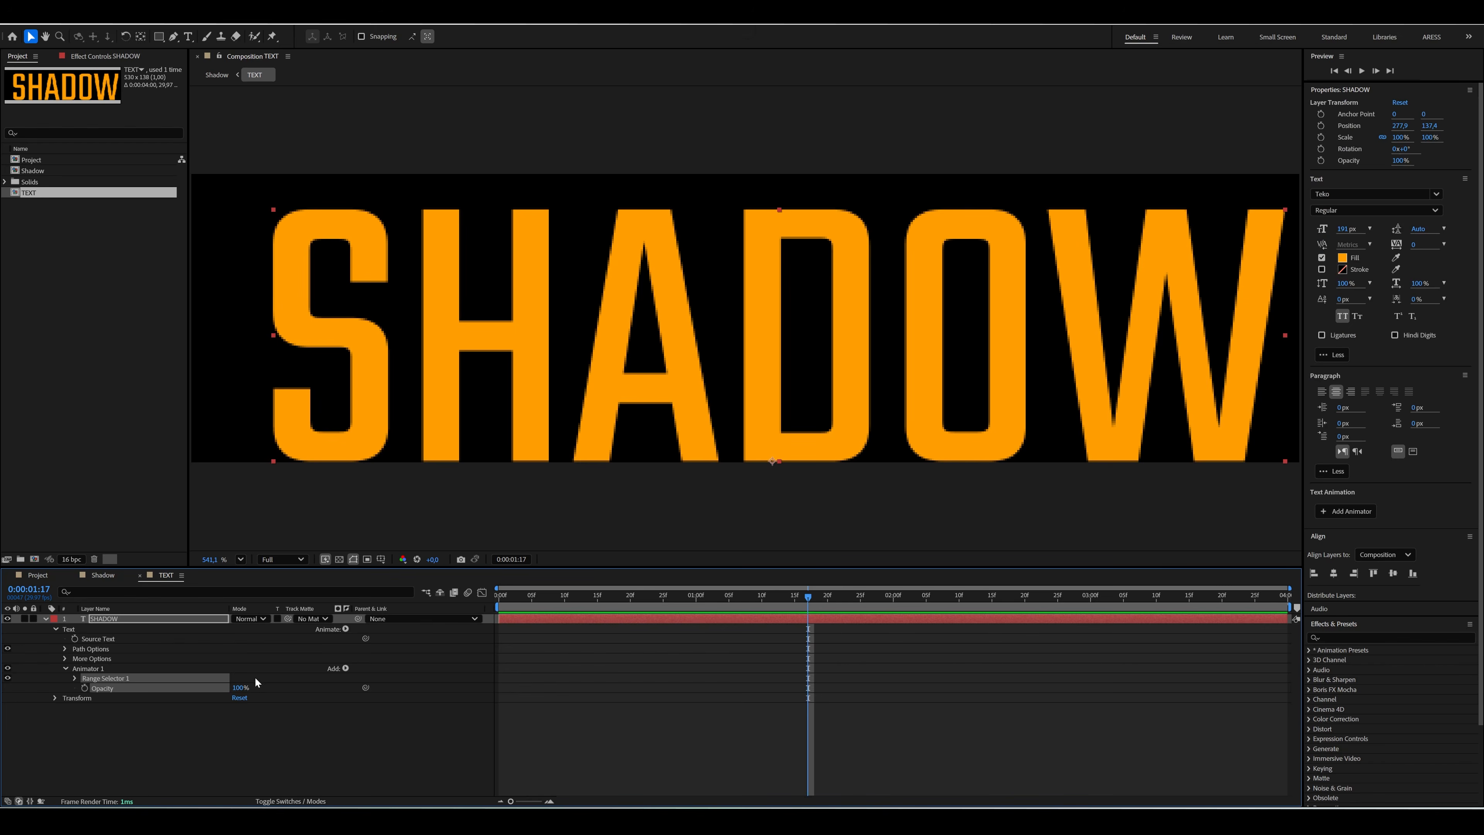
mouse_move(240, 690)
mouse_down()
mouse_move(137, 689)
mouse_move(232, 689)
mouse_up()
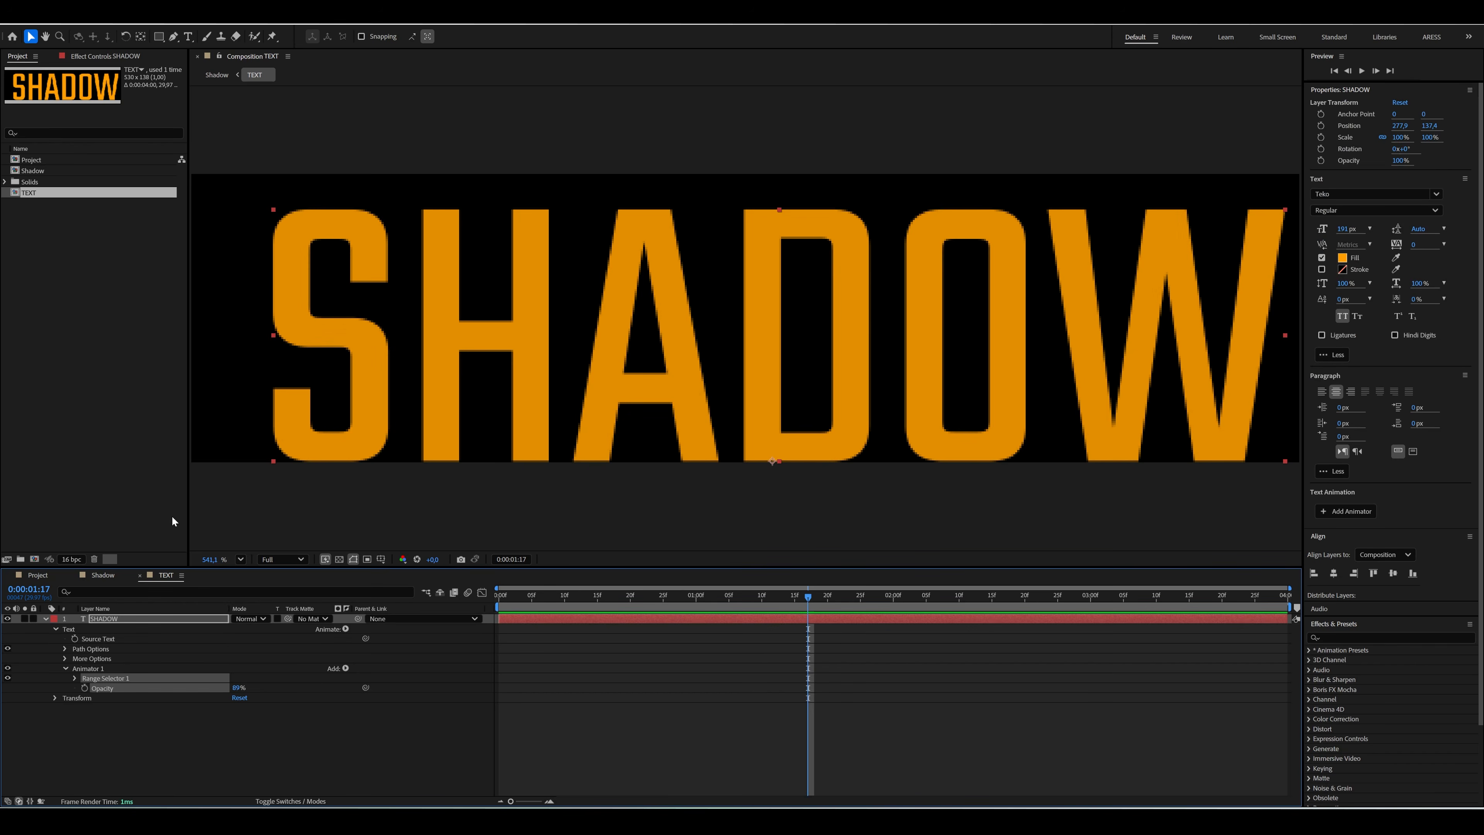
click(237, 689)
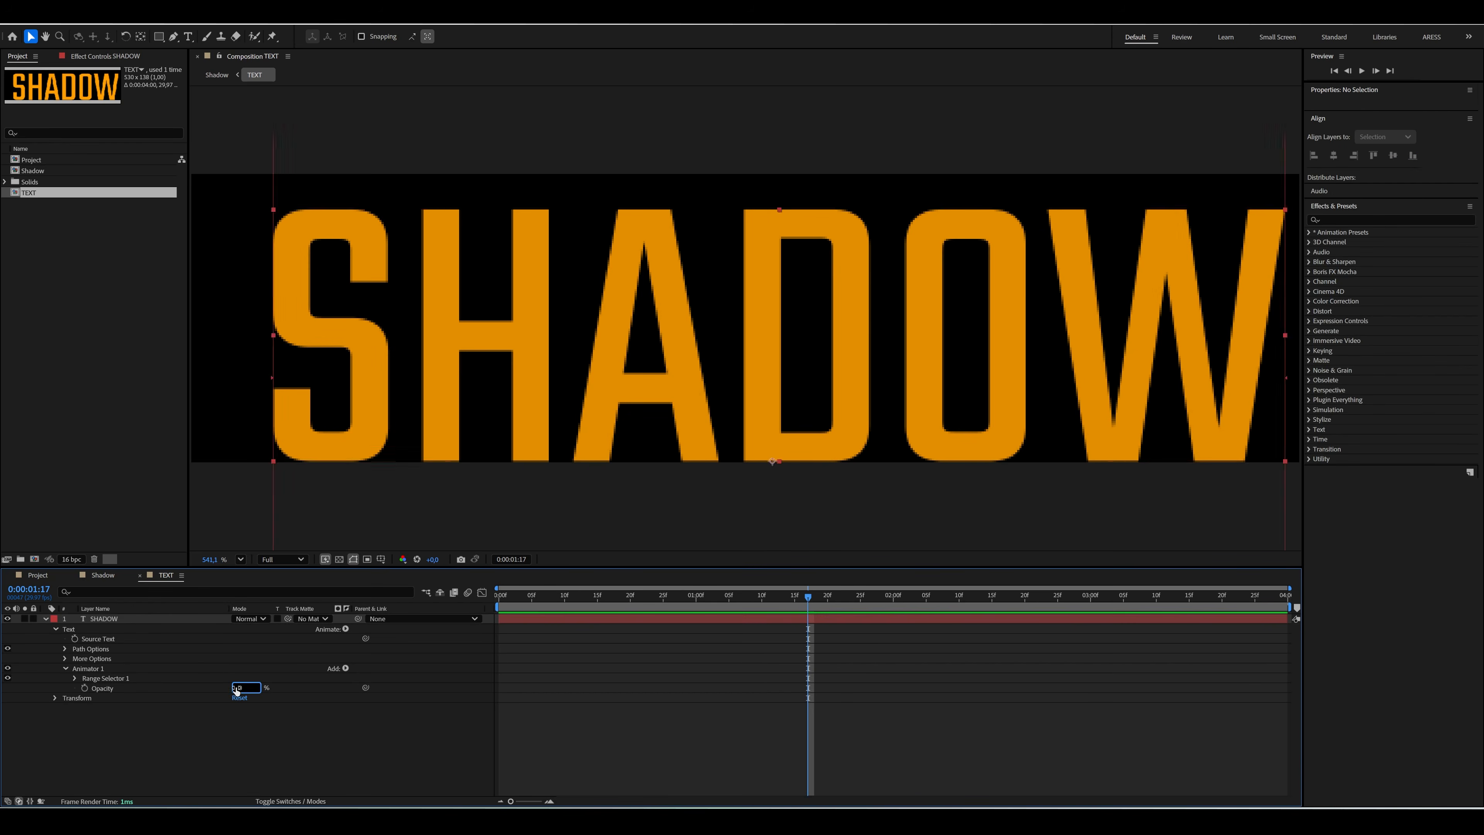
text(0)
key(Return)
- Keyframe the range selector's Start at 0% on the first frame and 100% at 0:00:01:00
drag(591, 595, 485, 601)
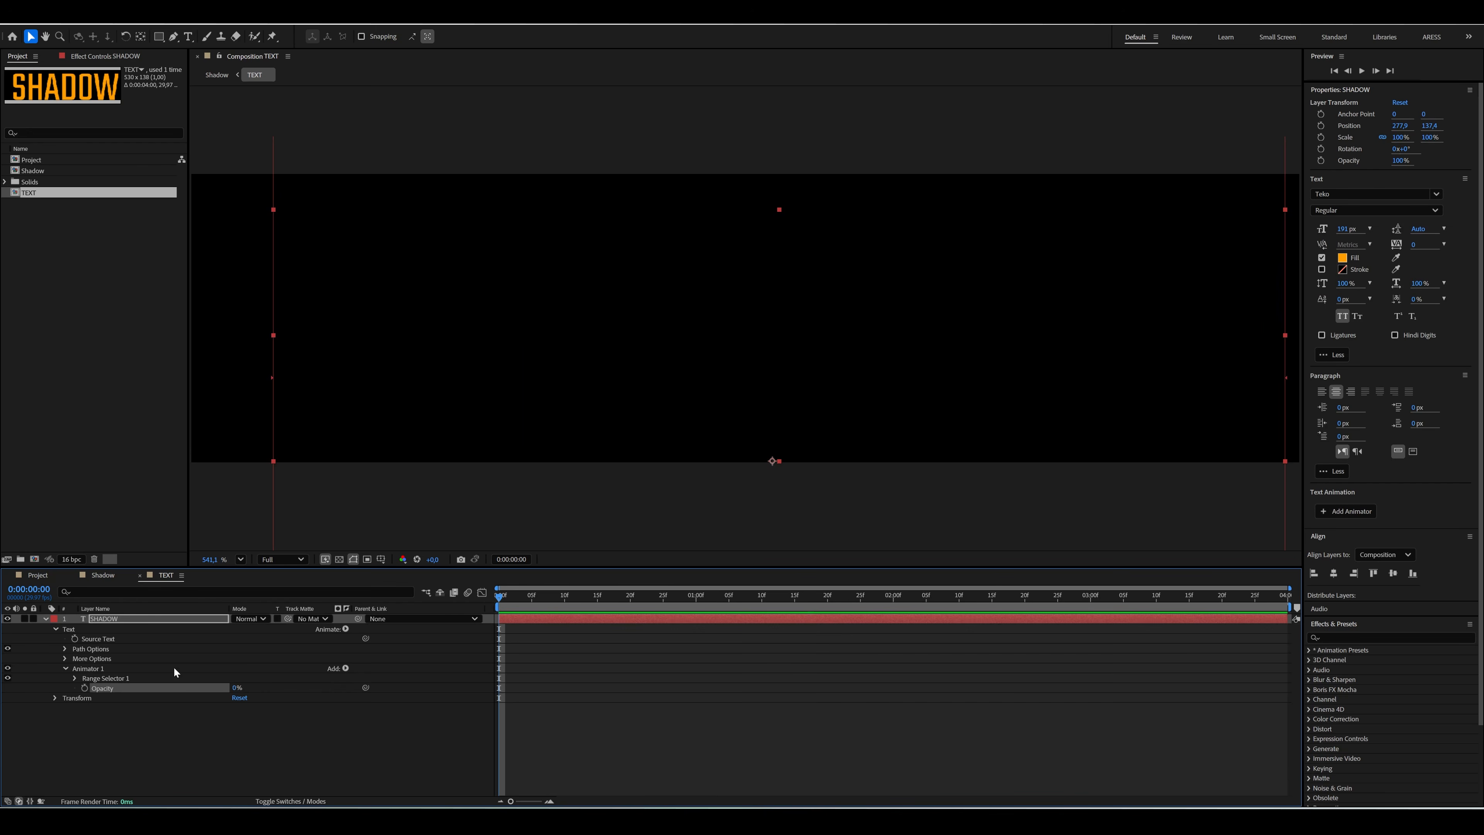
click(75, 678)
click(95, 688)
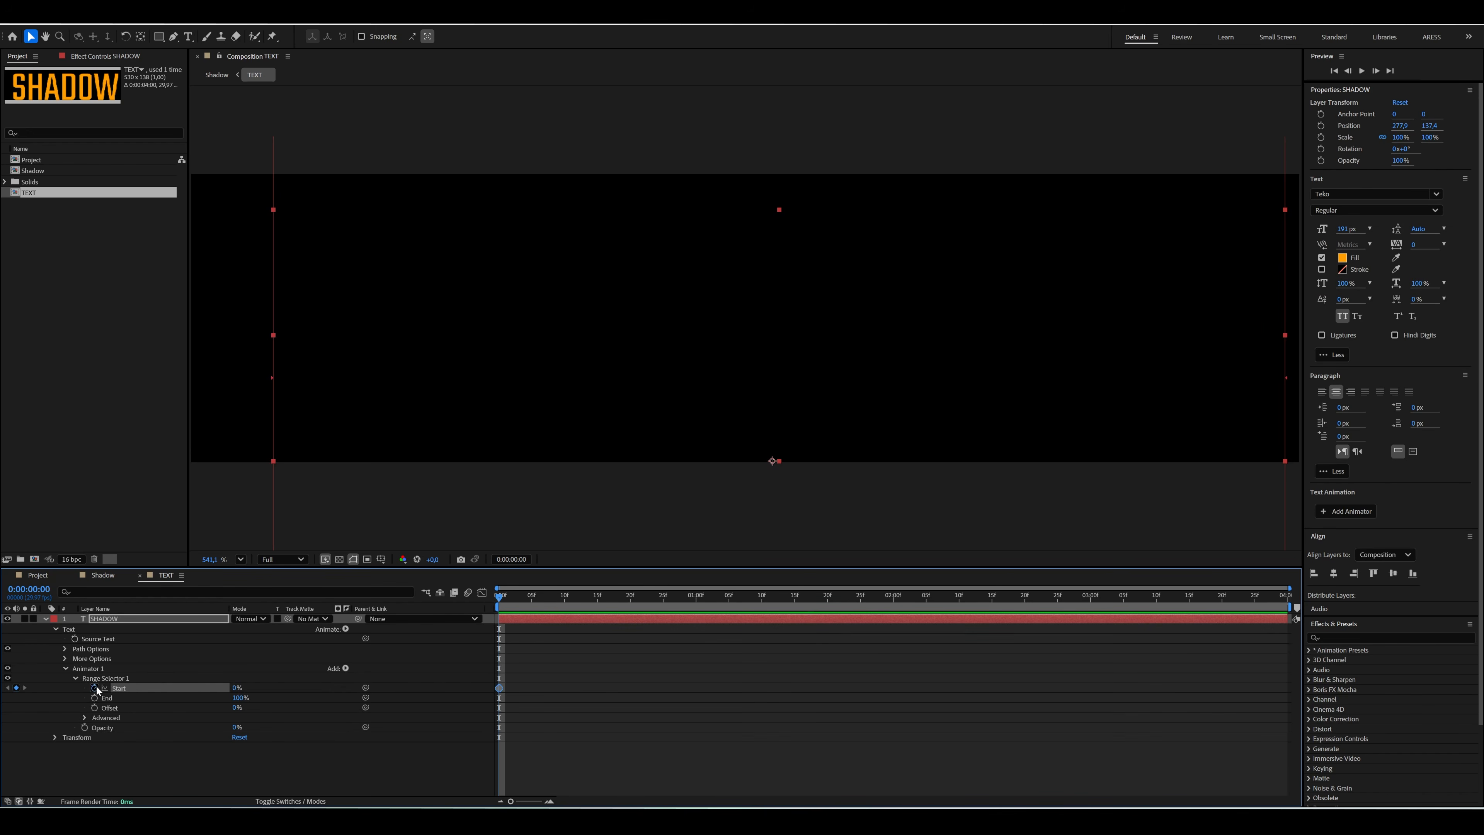
click(696, 596)
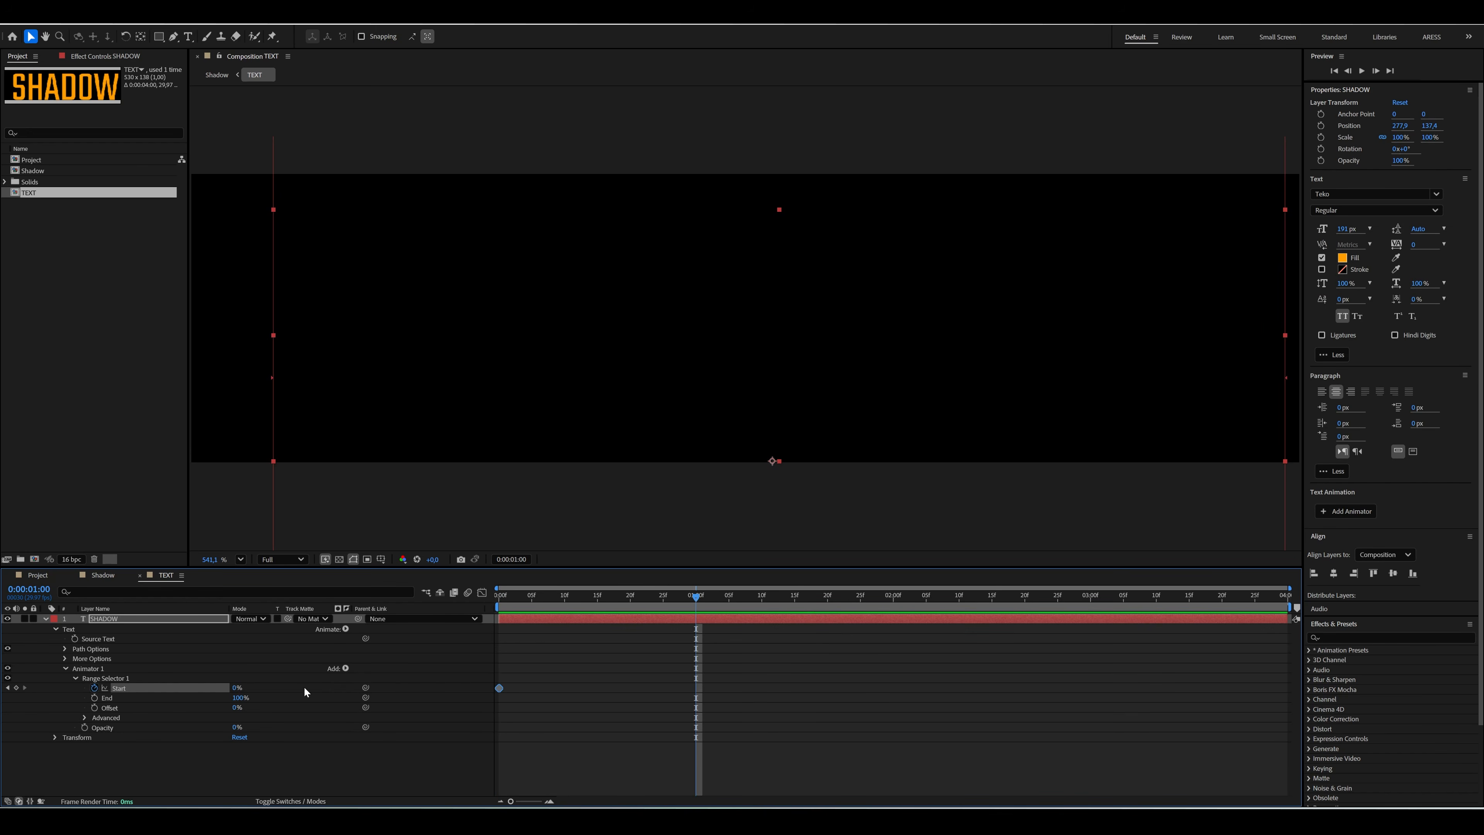
drag(235, 689, 313, 687)
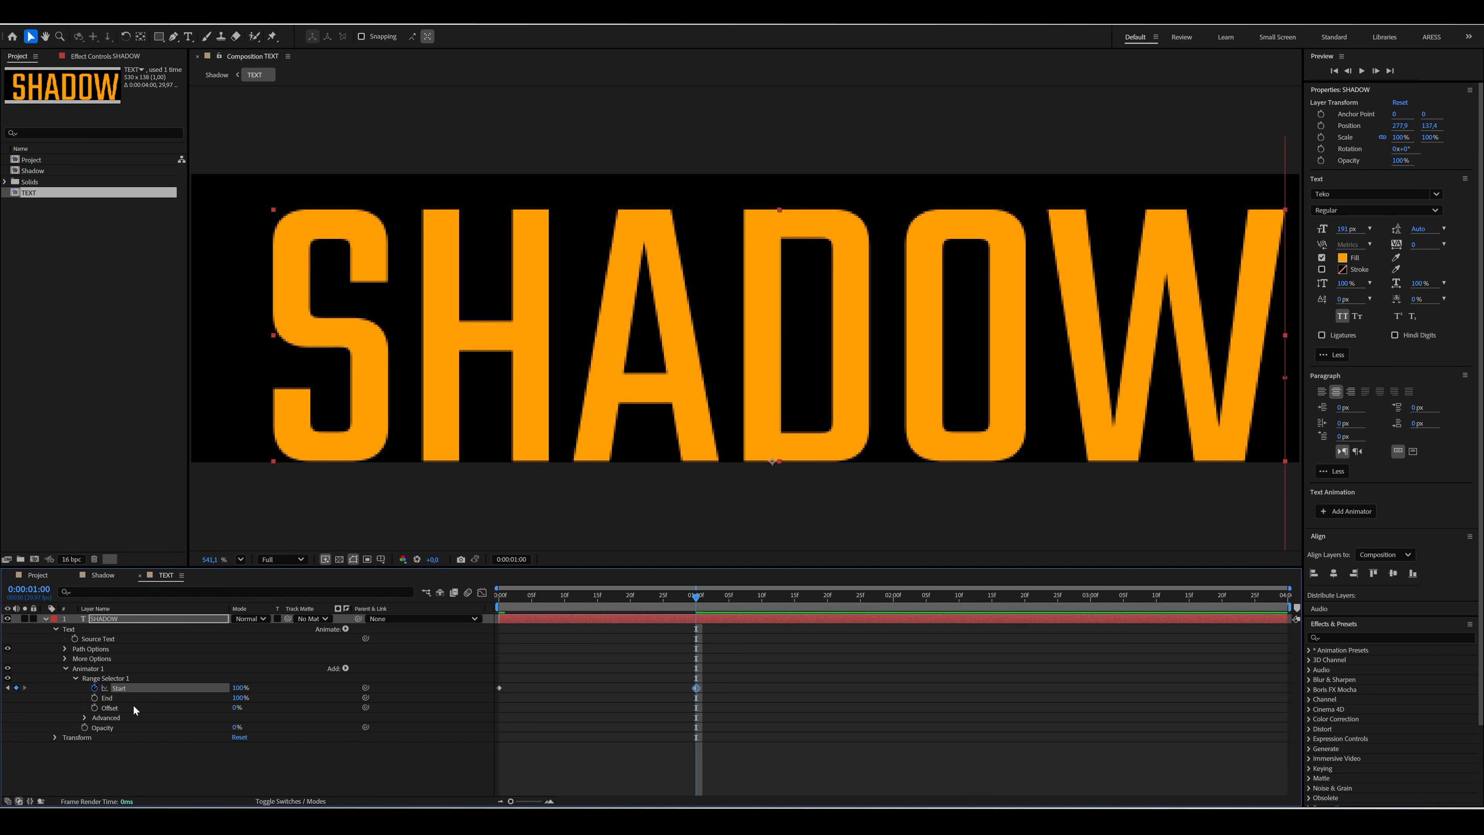
- In the range selector's advanced options, base the selection on Characters and turn Randomize Order on
click(83, 717)
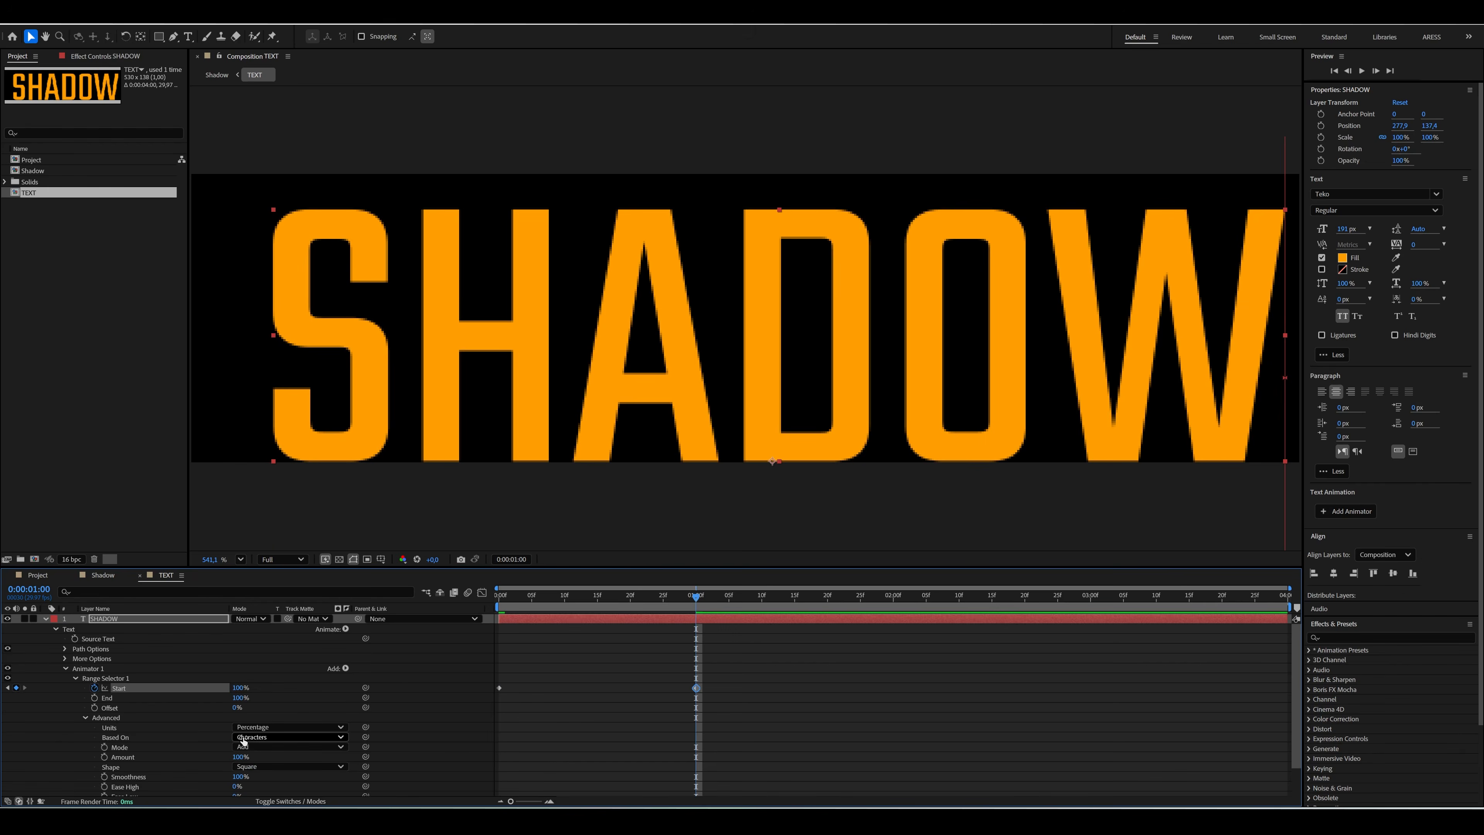
click(255, 737)
click(260, 750)
scroll(414, 722, down, 1)
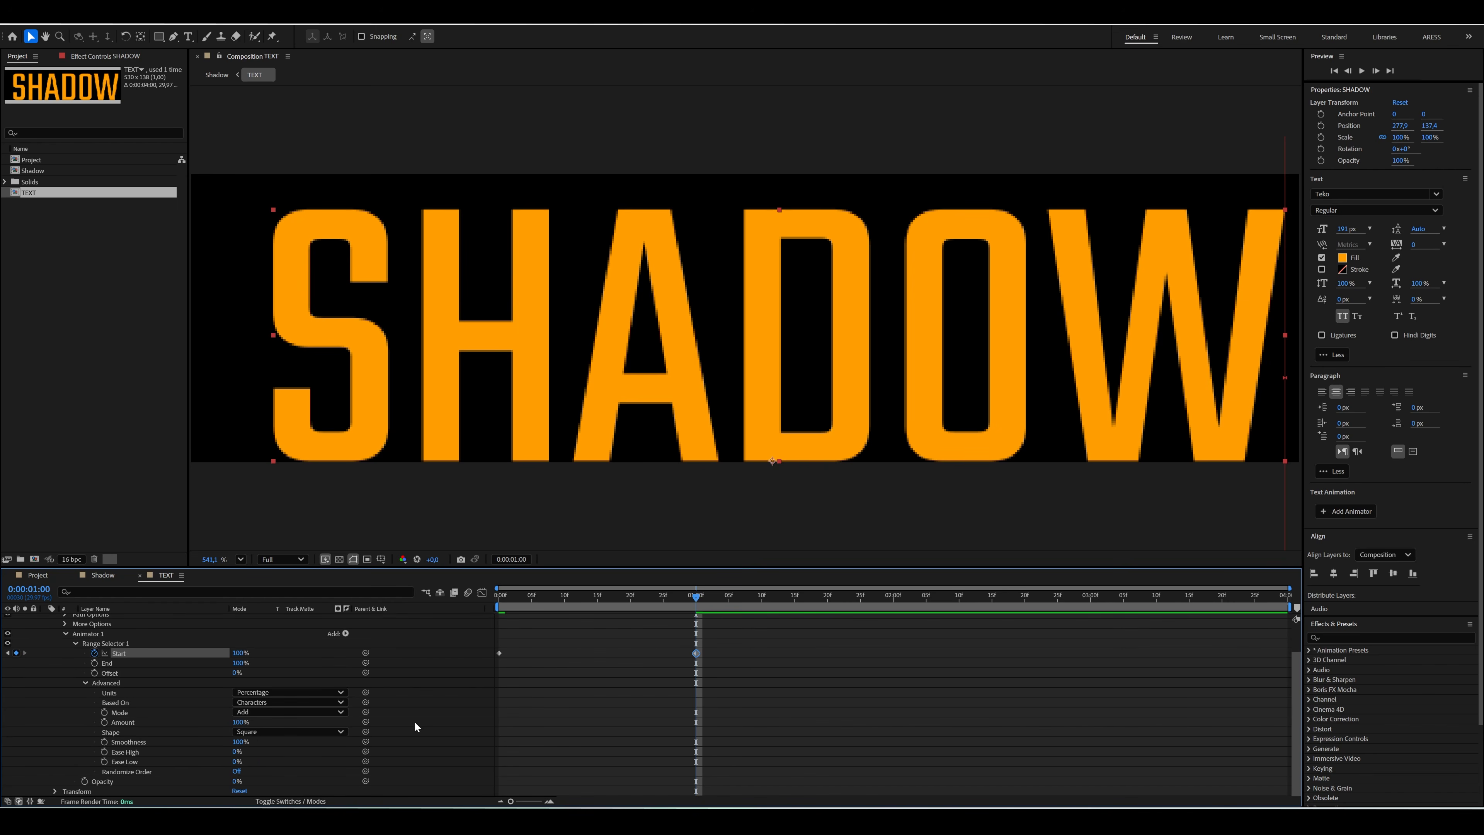
click(236, 771)
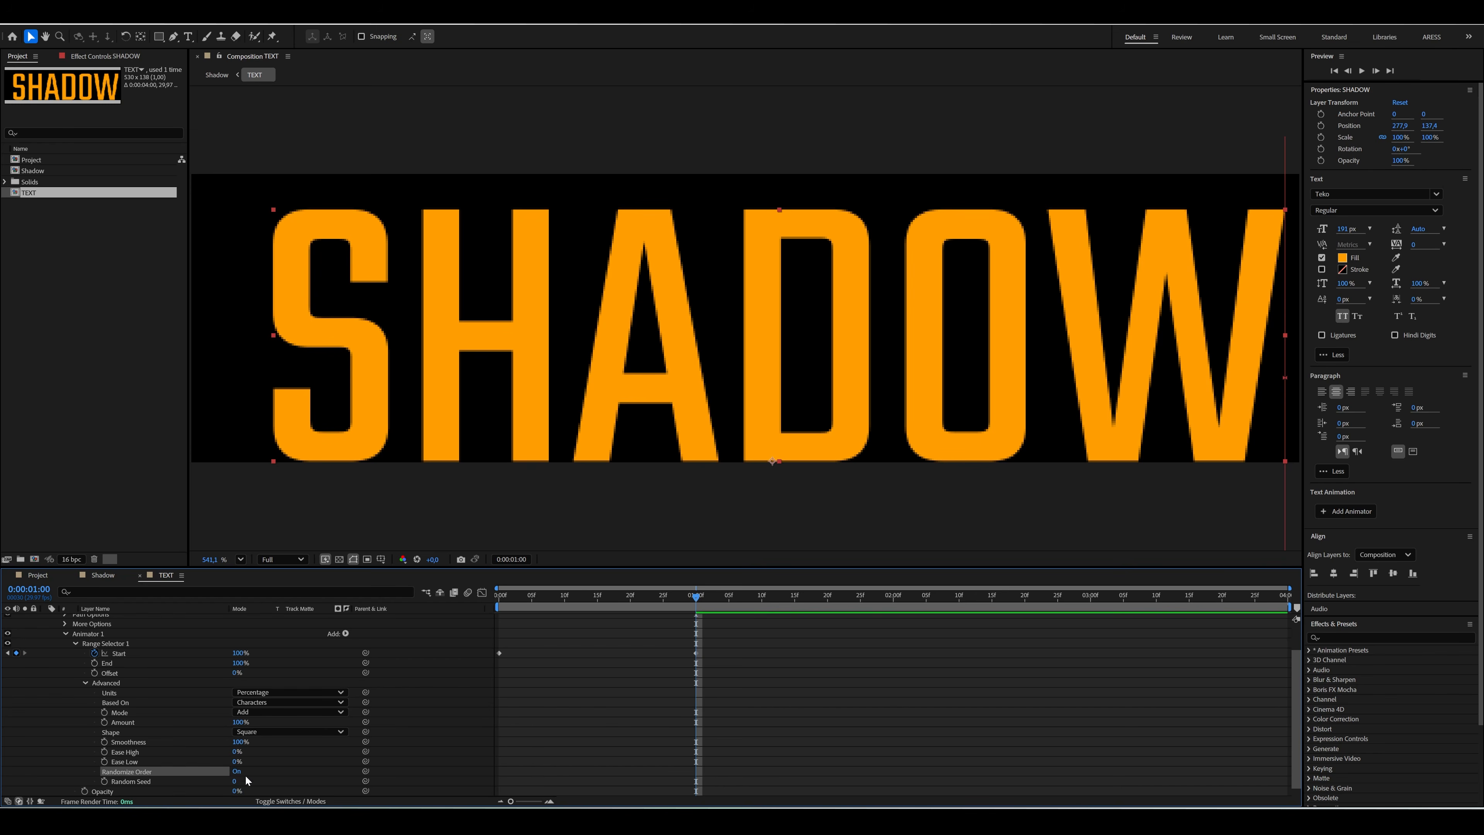
- Keyframe the Random Seed at 0 on the first frame and 25 at 0:00:01:00
click(105, 781)
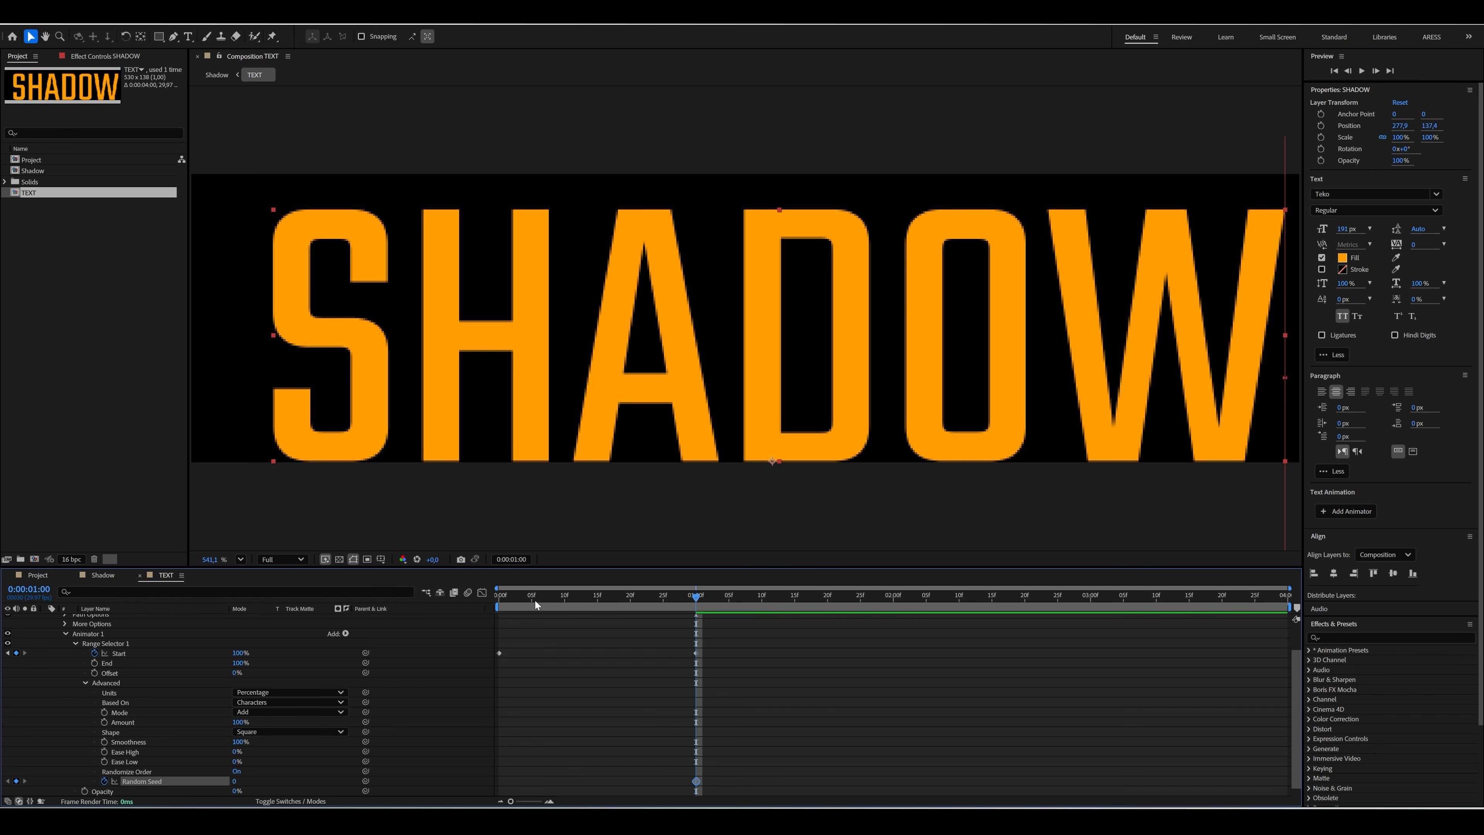
drag(535, 601, 488, 601)
click(16, 781)
click(24, 782)
click(234, 783)
text(25)
click(460, 710)
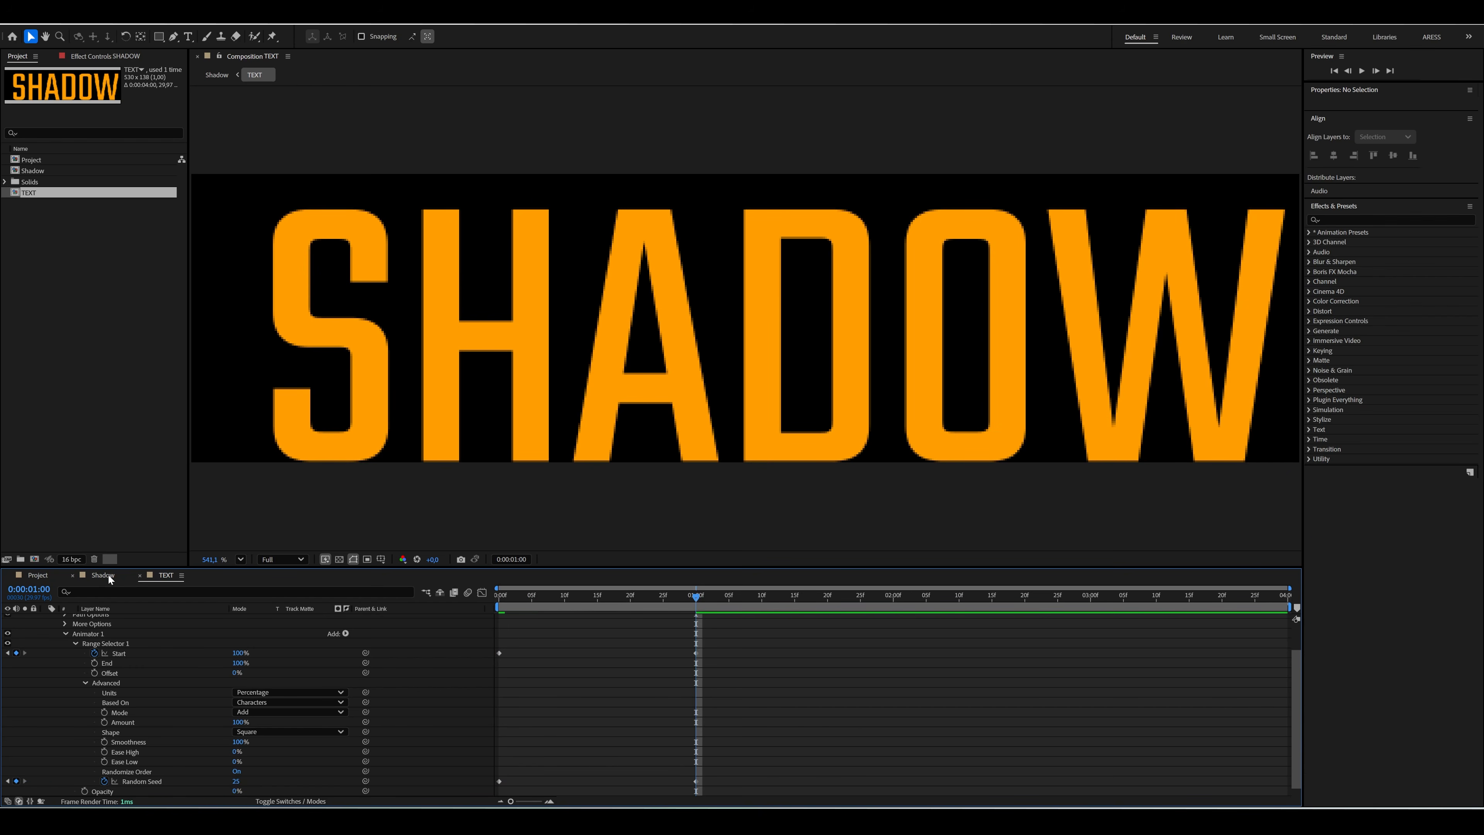
- Play back the random letter reveal in the Shadow composition
click(102, 575)
key(space)
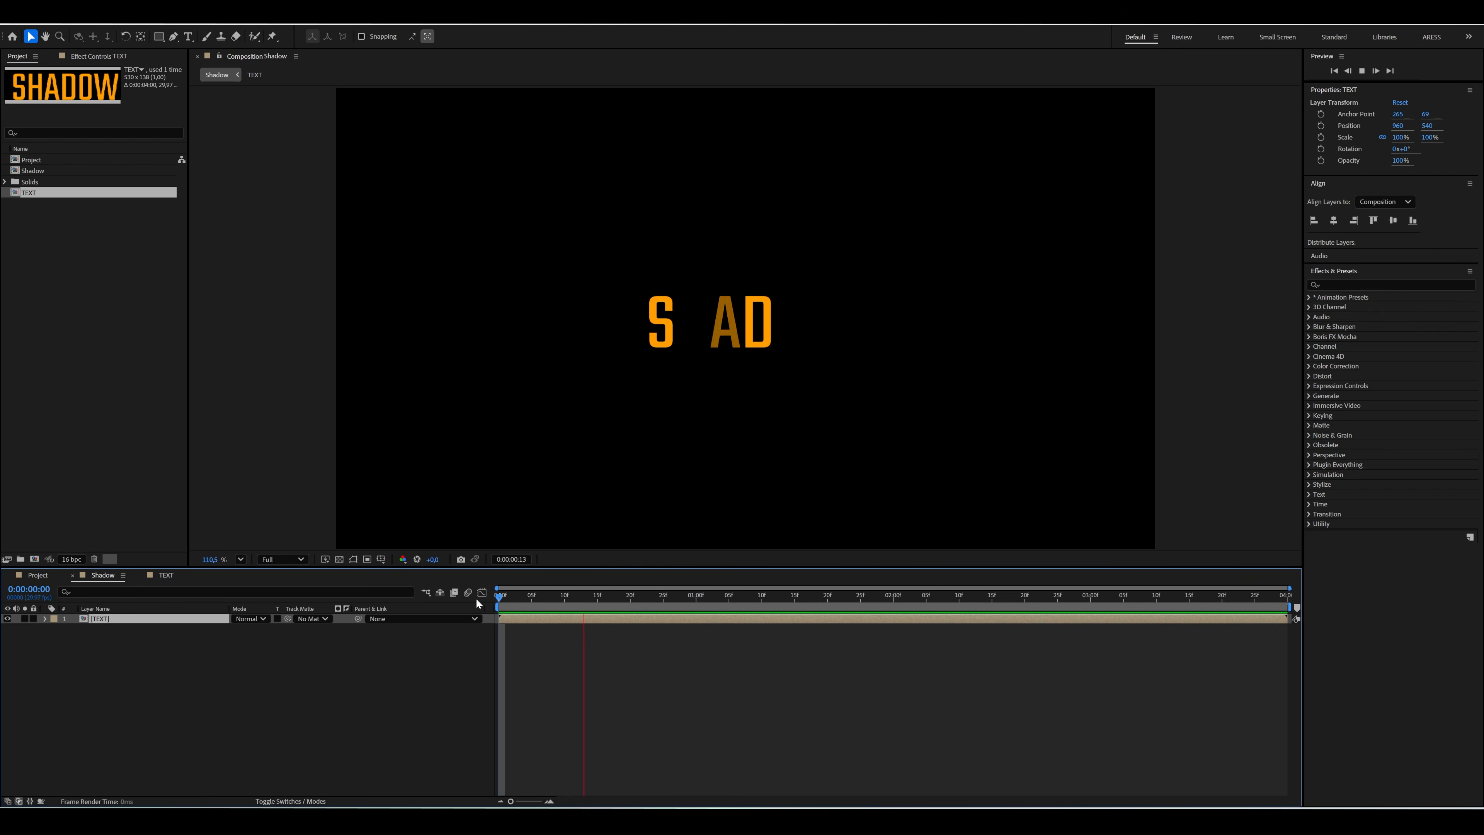
key(space)
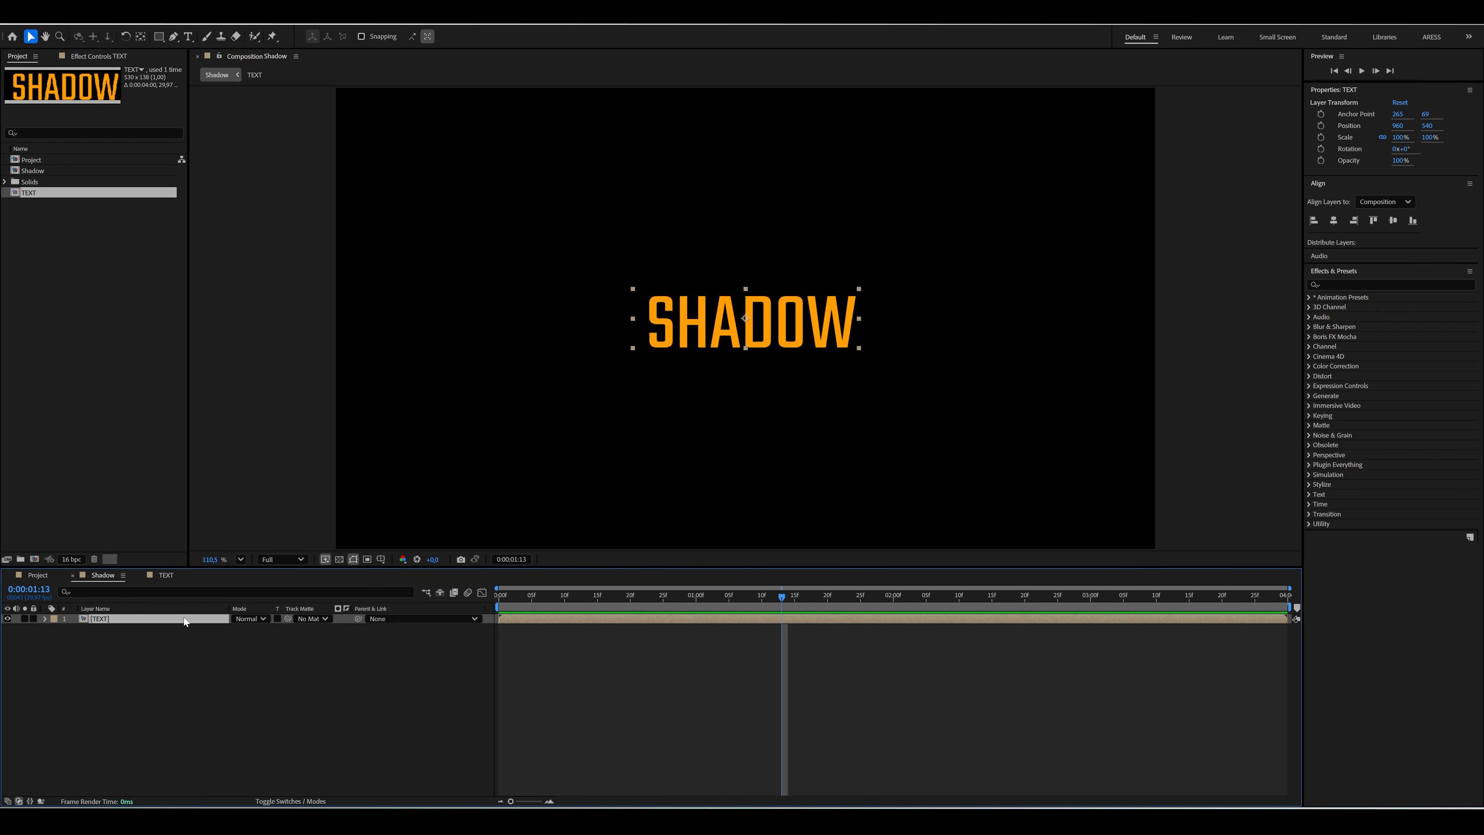
key(space)
key(space)
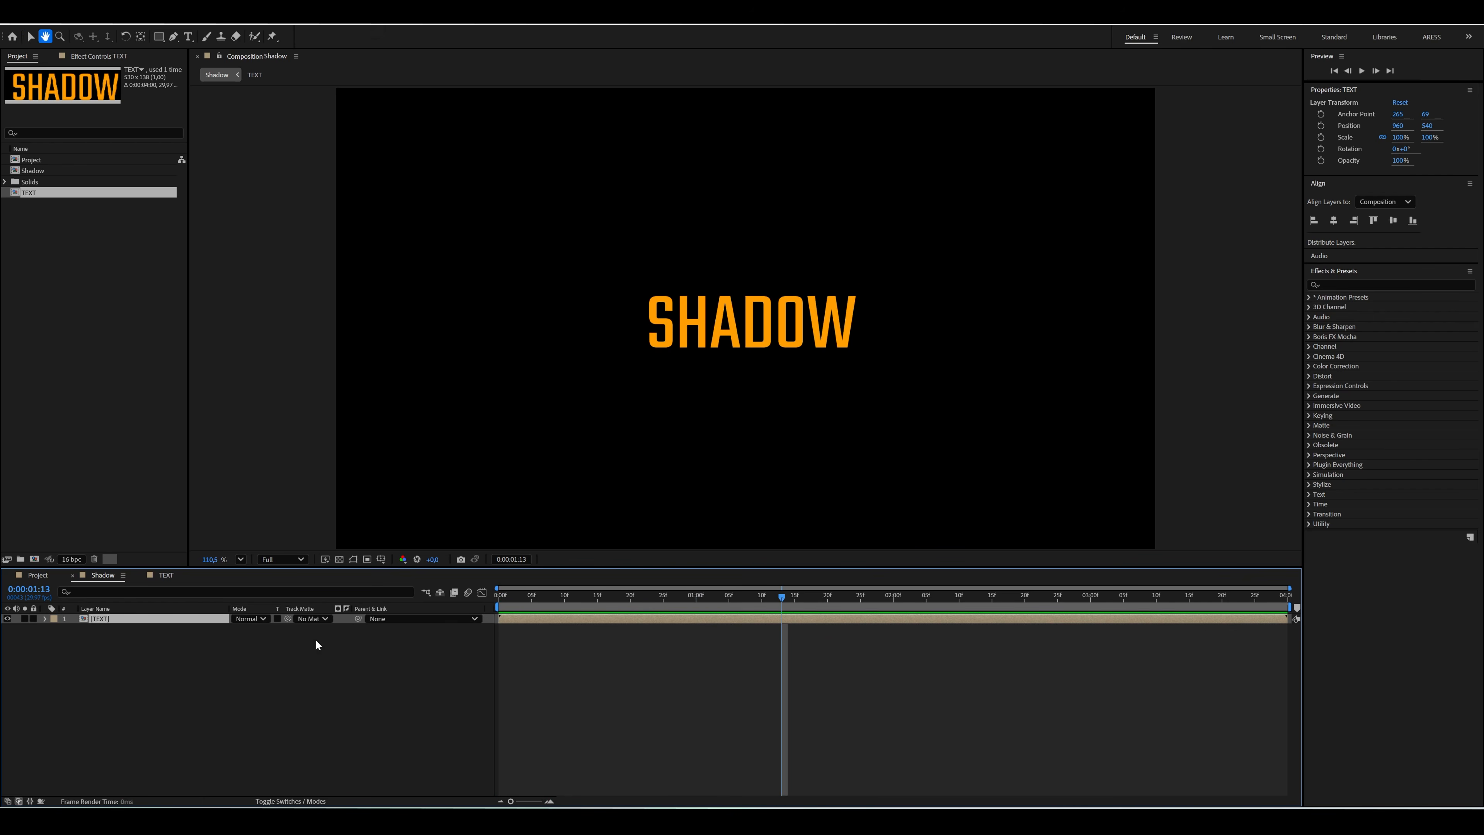
key(space)
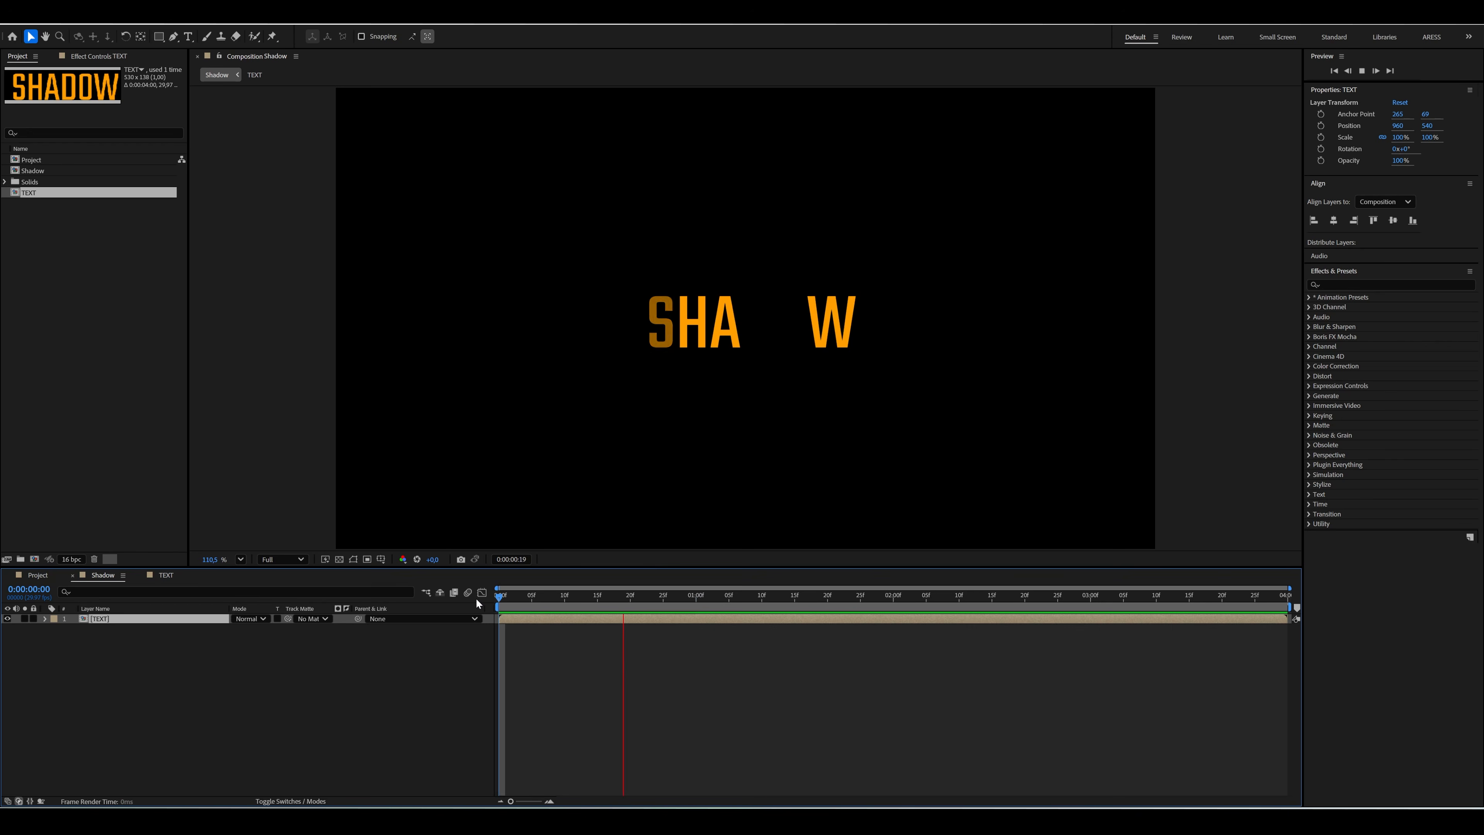
key(space)
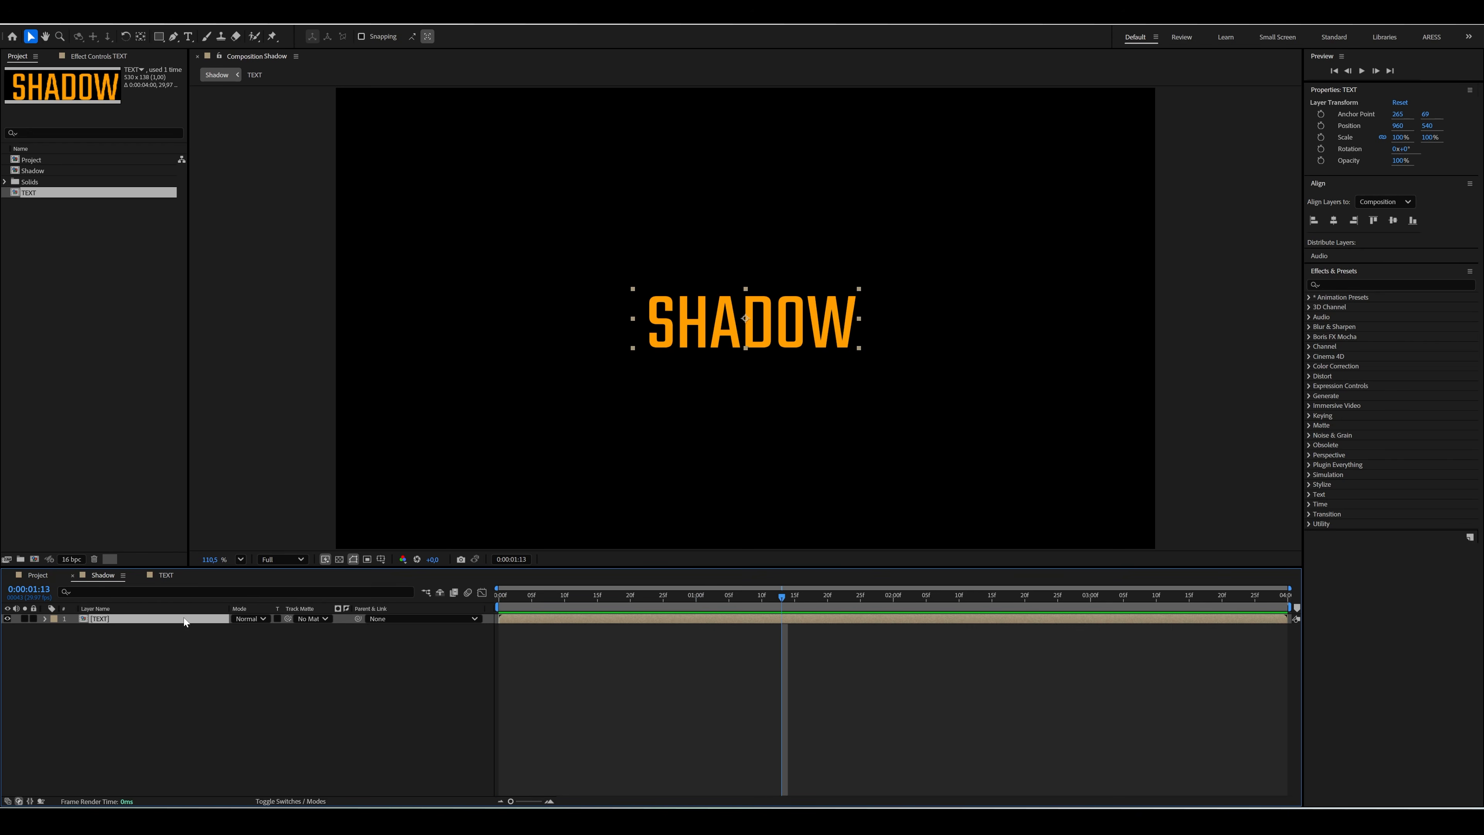
- Duplicate the TEXT layer and rename the lower copy TEXT_shadow
key(ctrl+d)
right_click(189, 625)
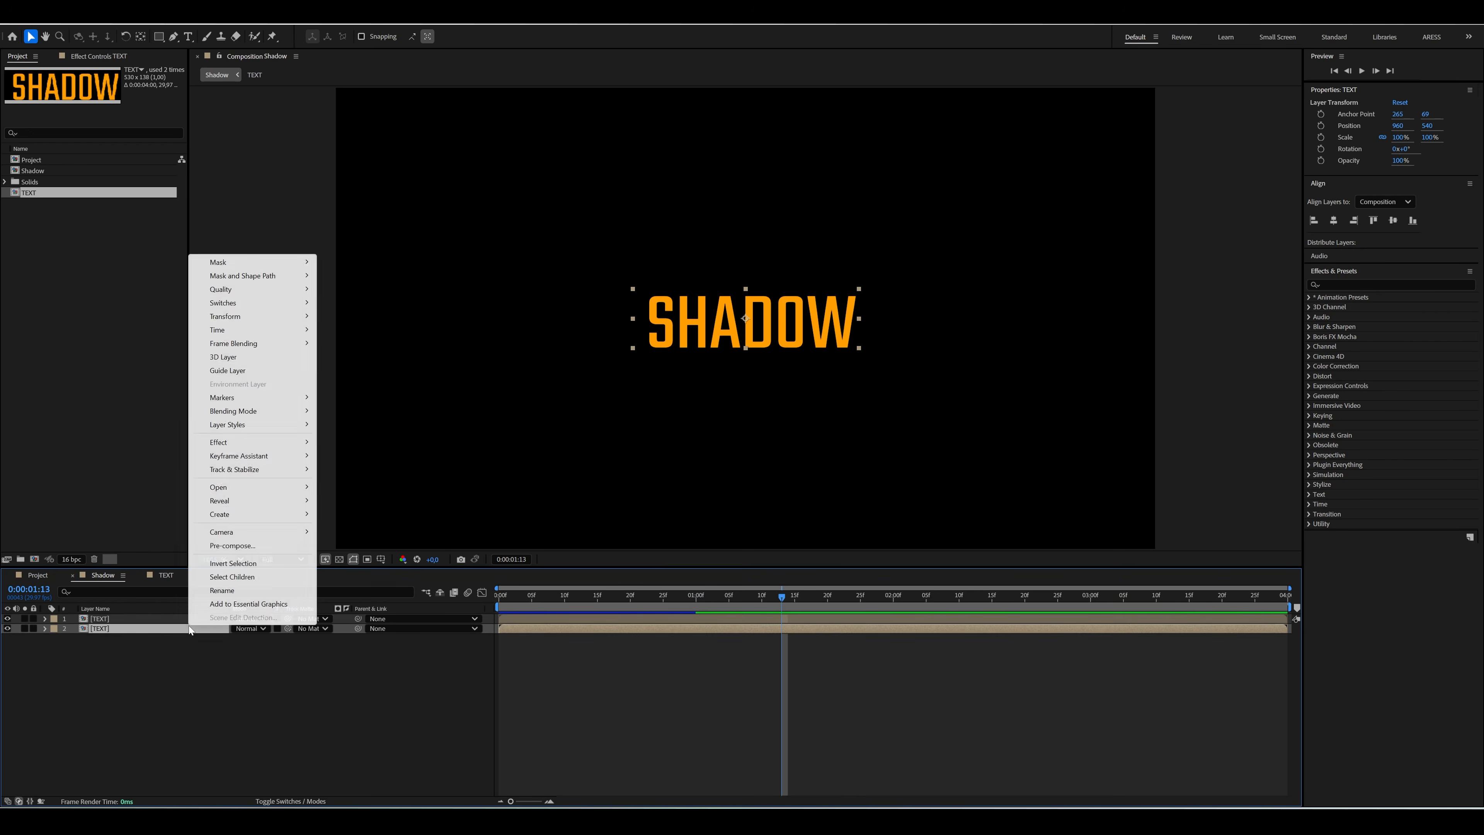
click(222, 590)
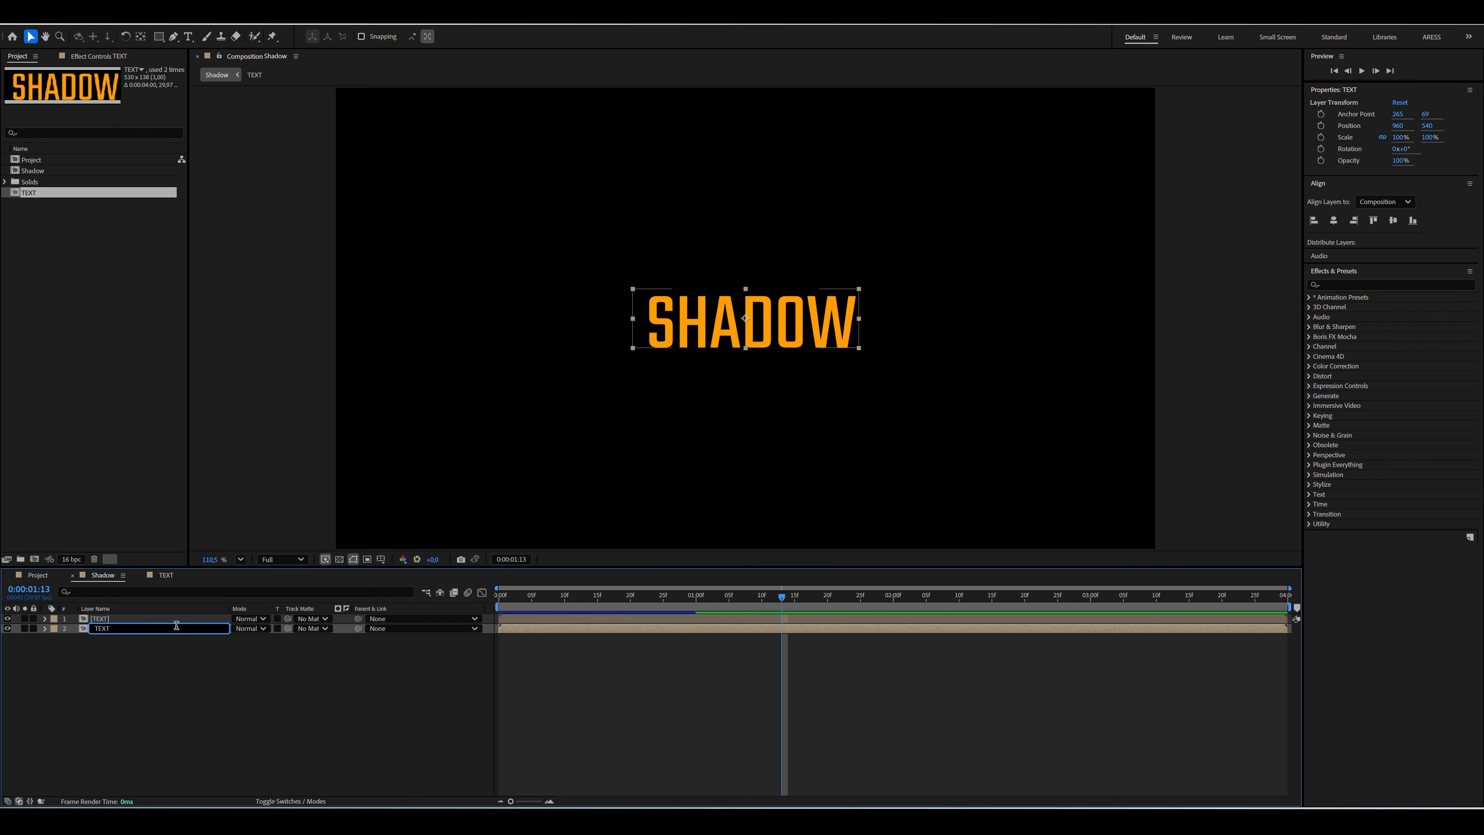
text(_shadow)
key(Return)
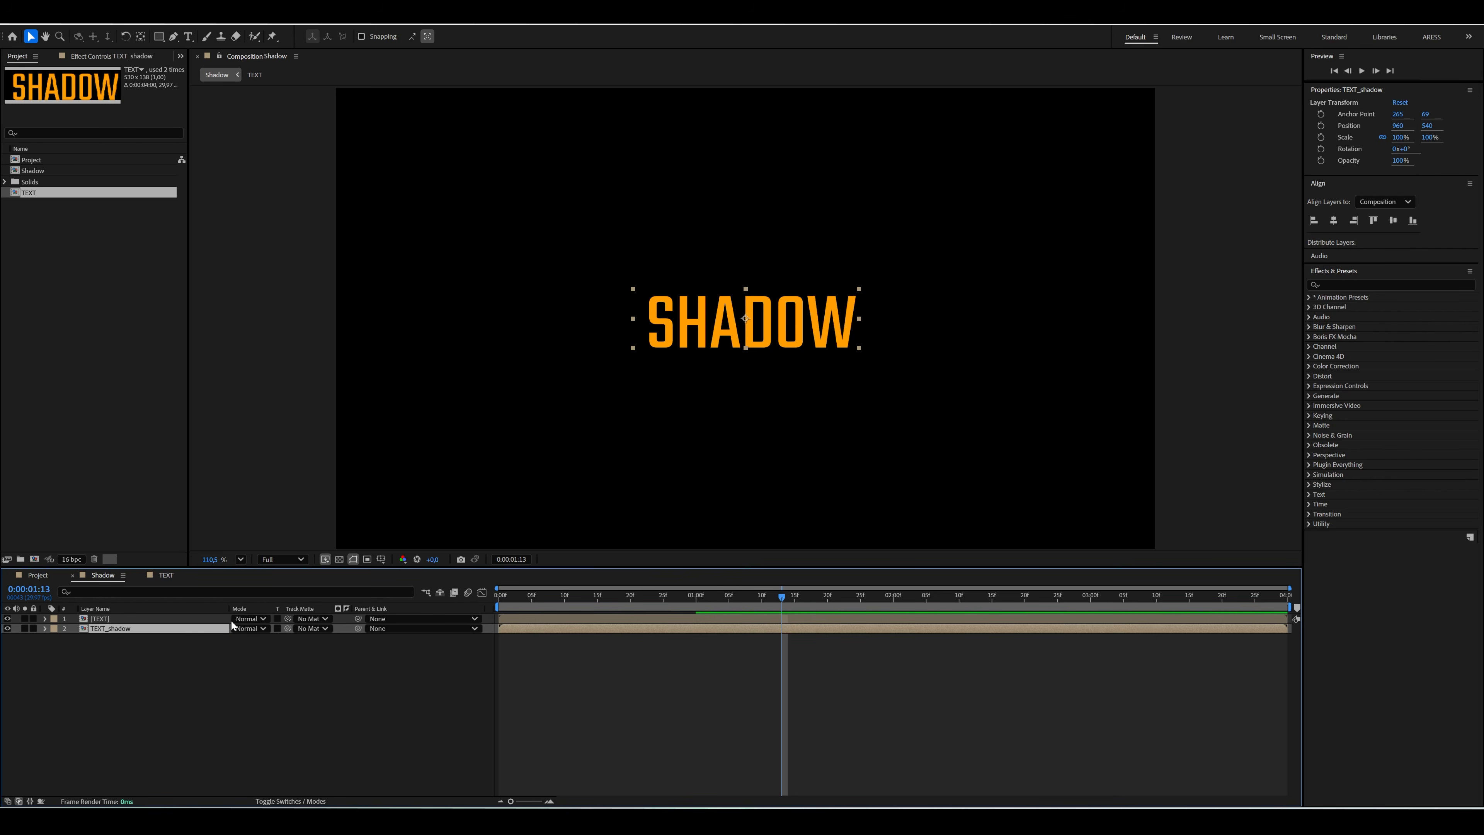
- Move the anchor points of the TEXT_shadow and TEXT layers to the bottom centre of the word, at 265, 138
key(y)
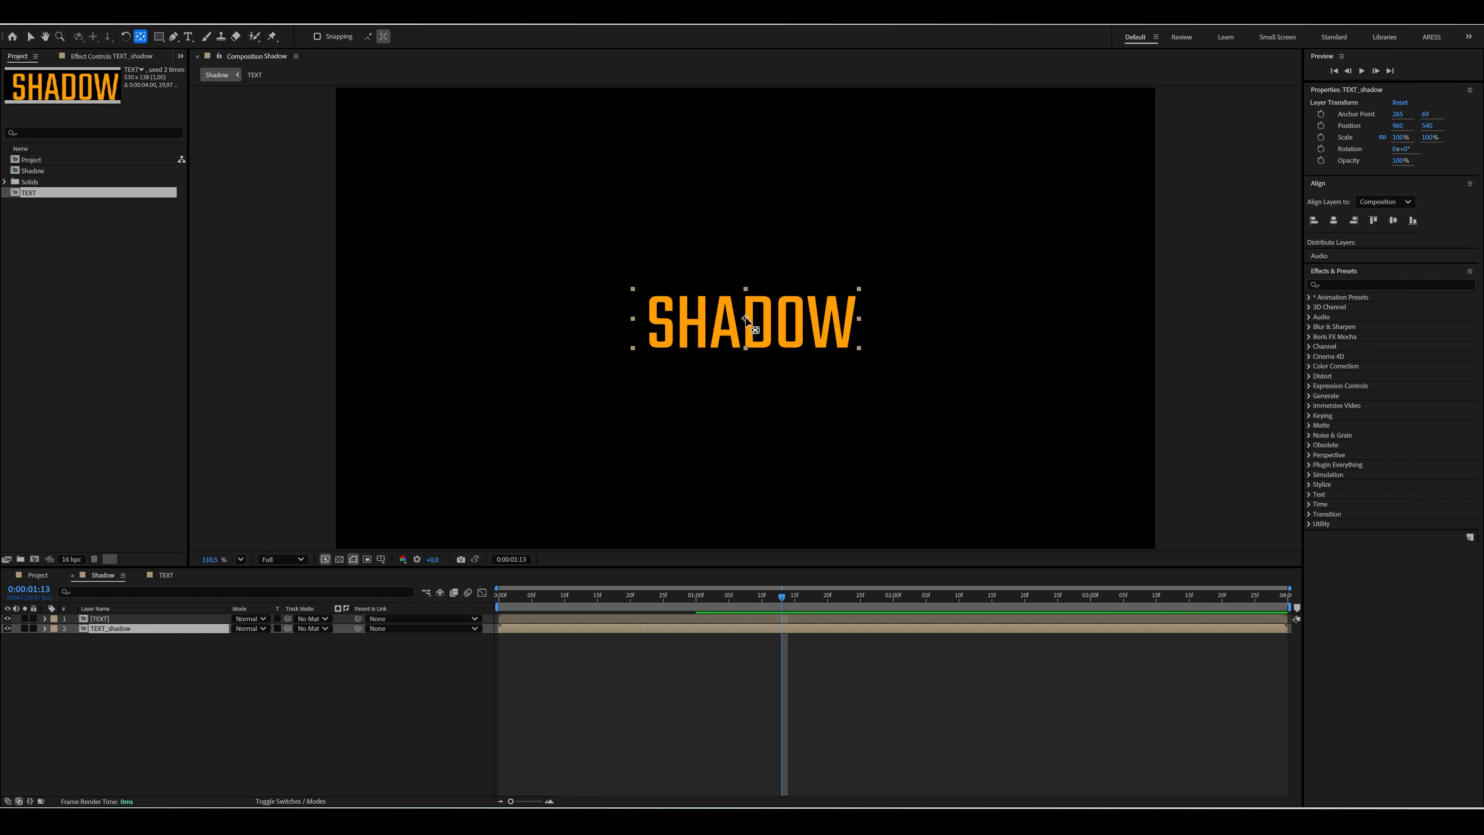
drag(748, 319, 746, 348)
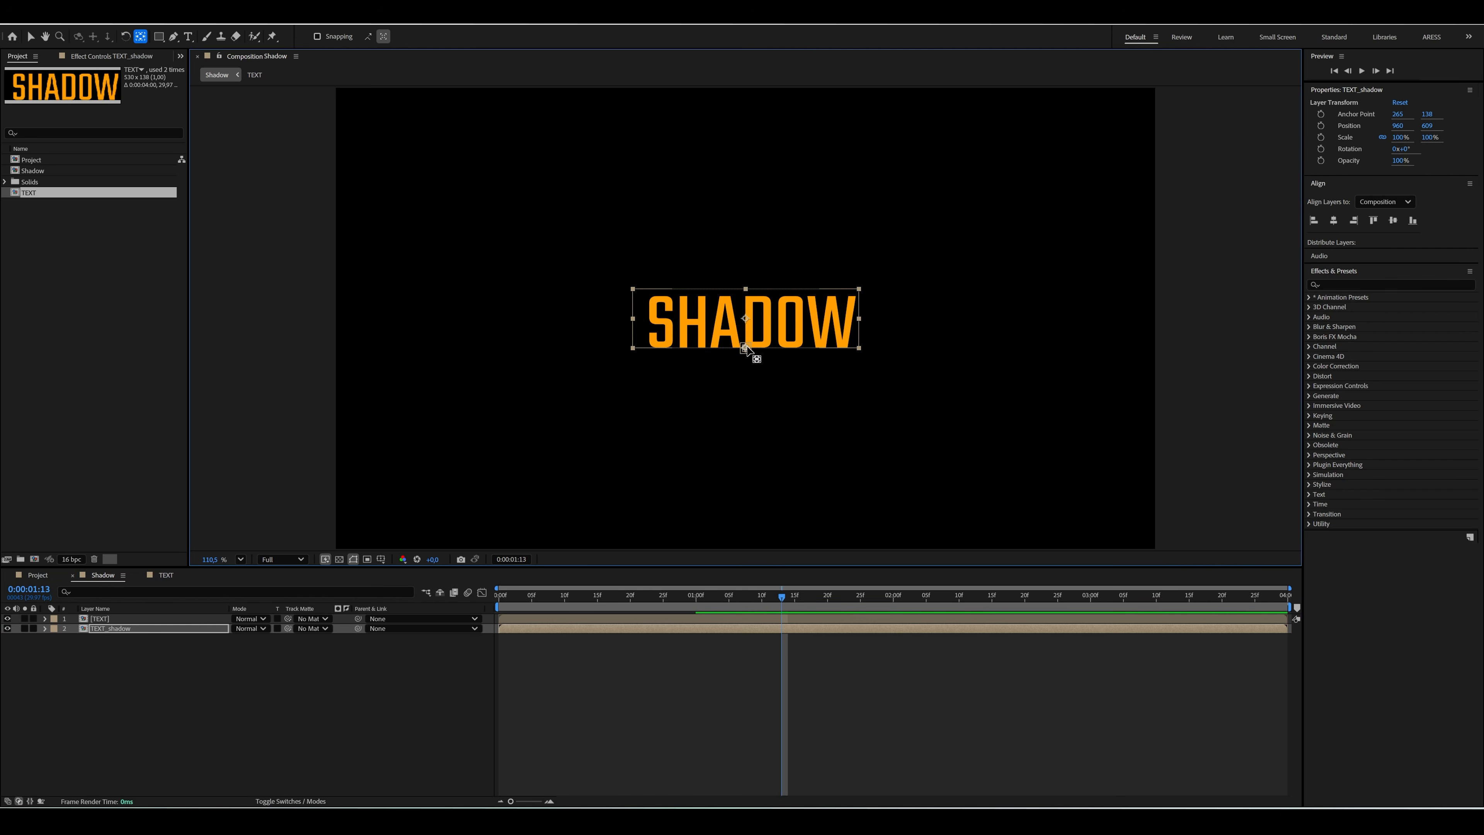
click(193, 618)
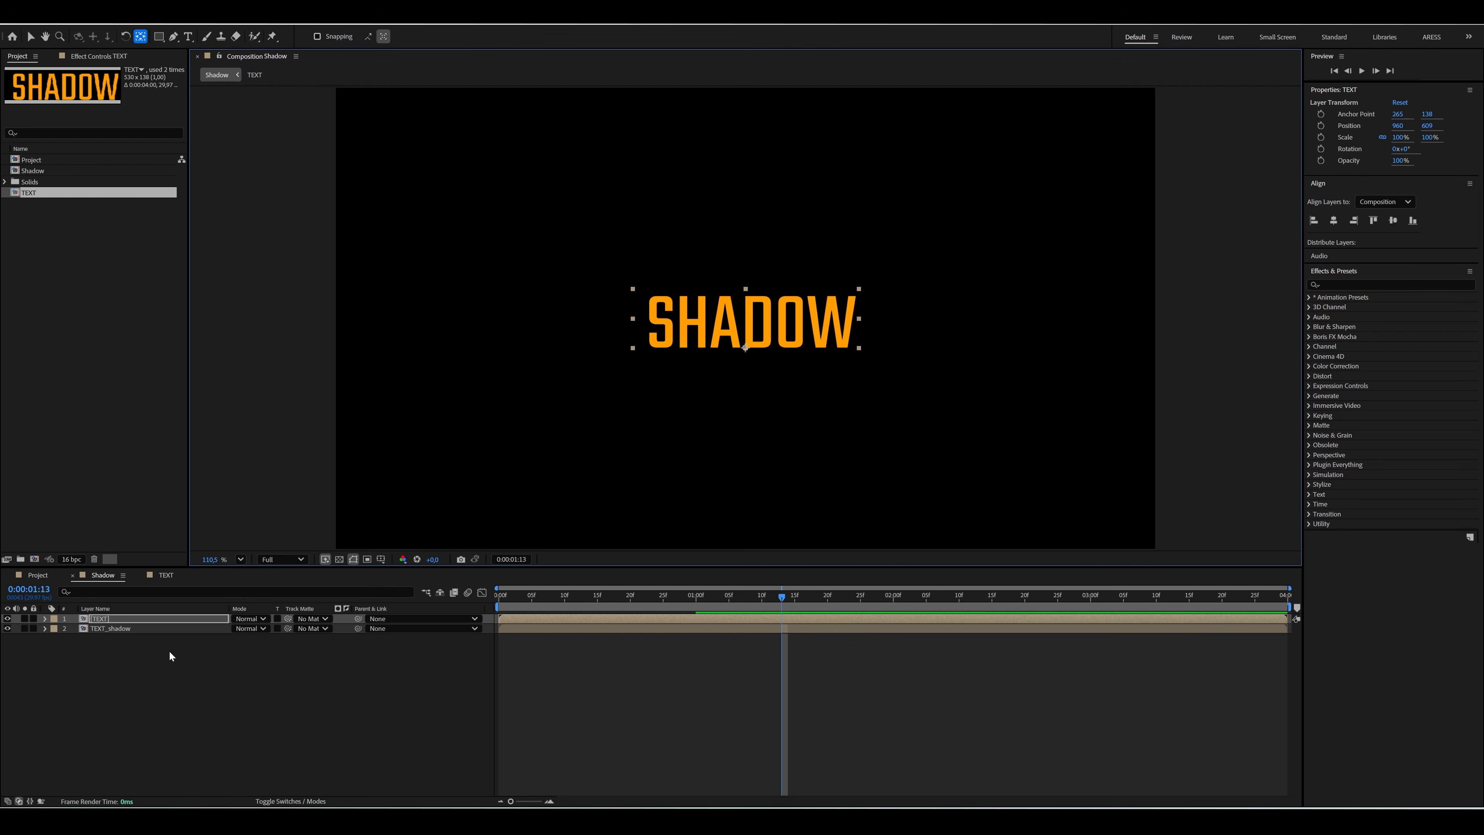
- Make the TEXT_shadow layer 3D and set its X orientation to 97°
click(132, 628)
click(290, 800)
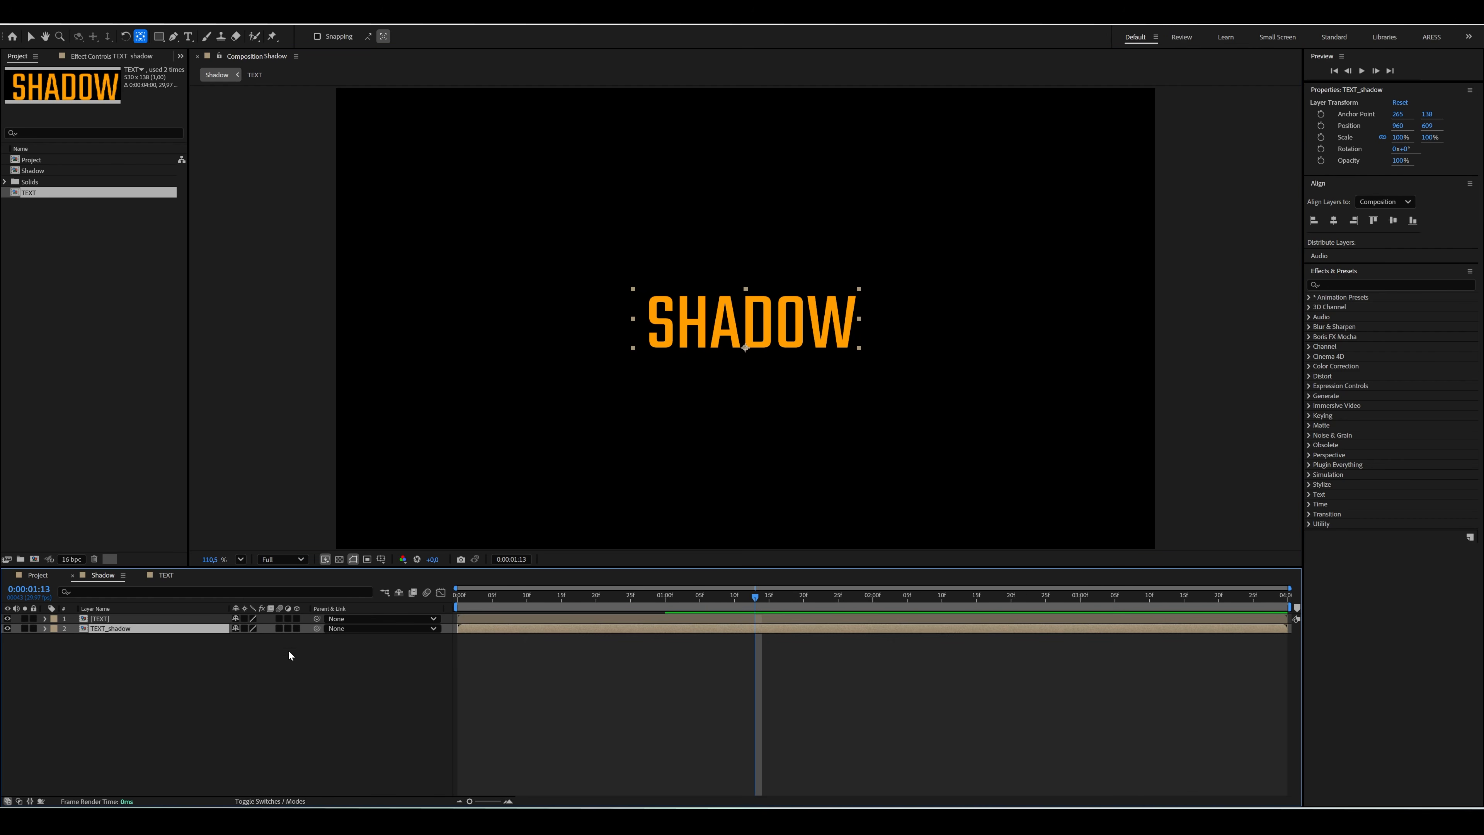
click(296, 628)
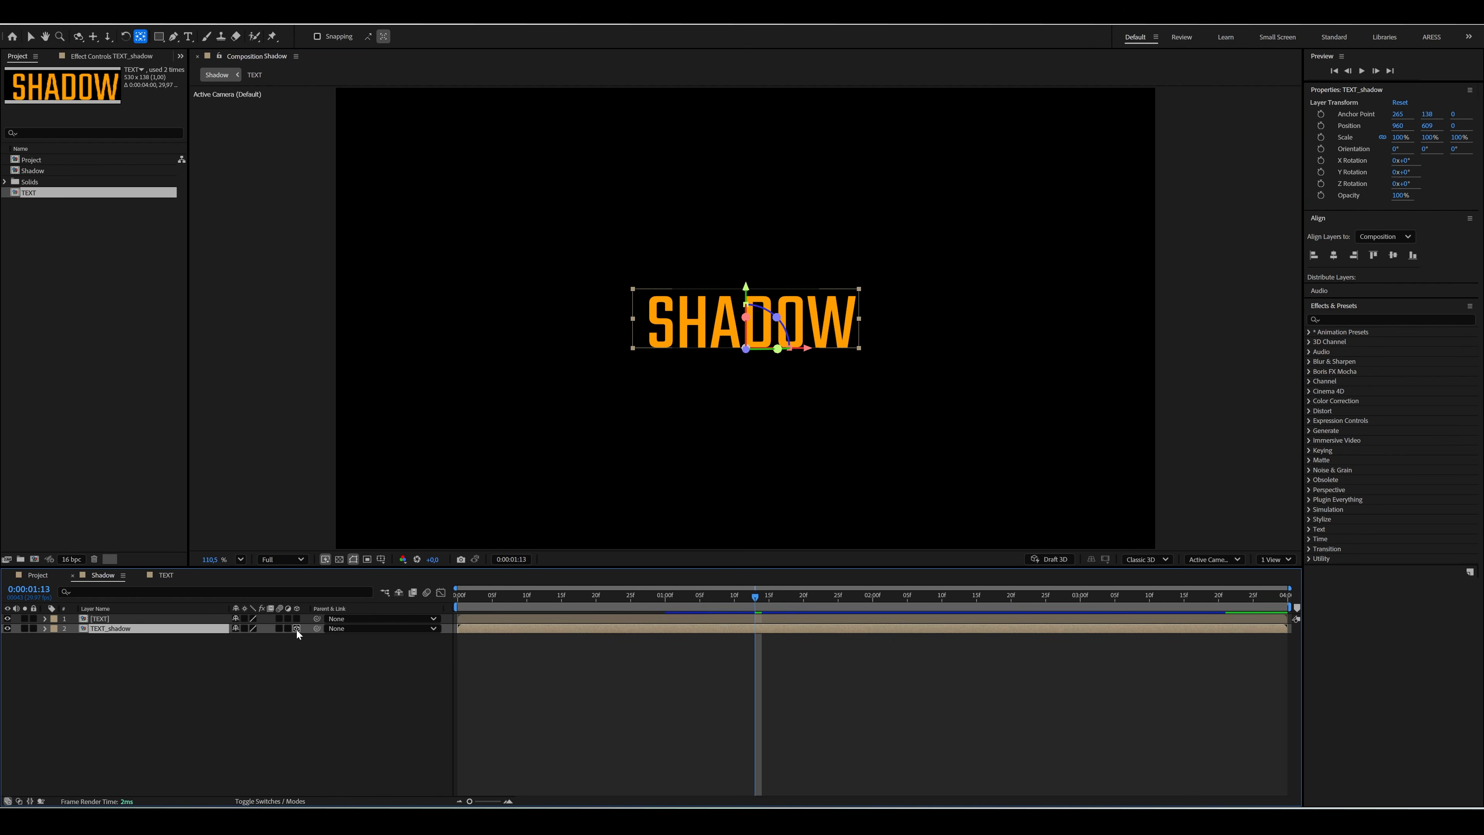
key(r)
drag(236, 638, 294, 640)
click(235, 639)
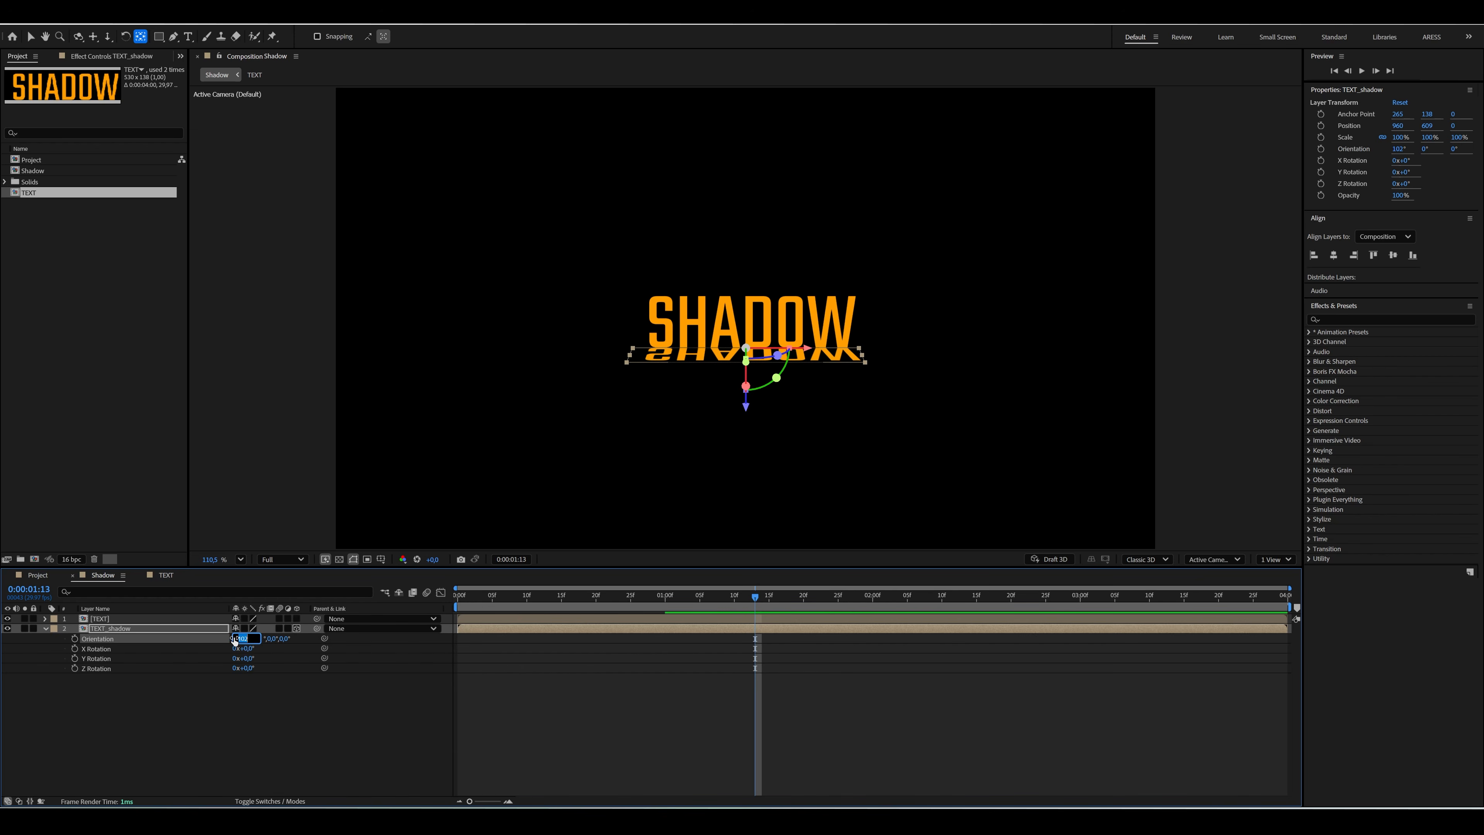
text(97)
key(Return)
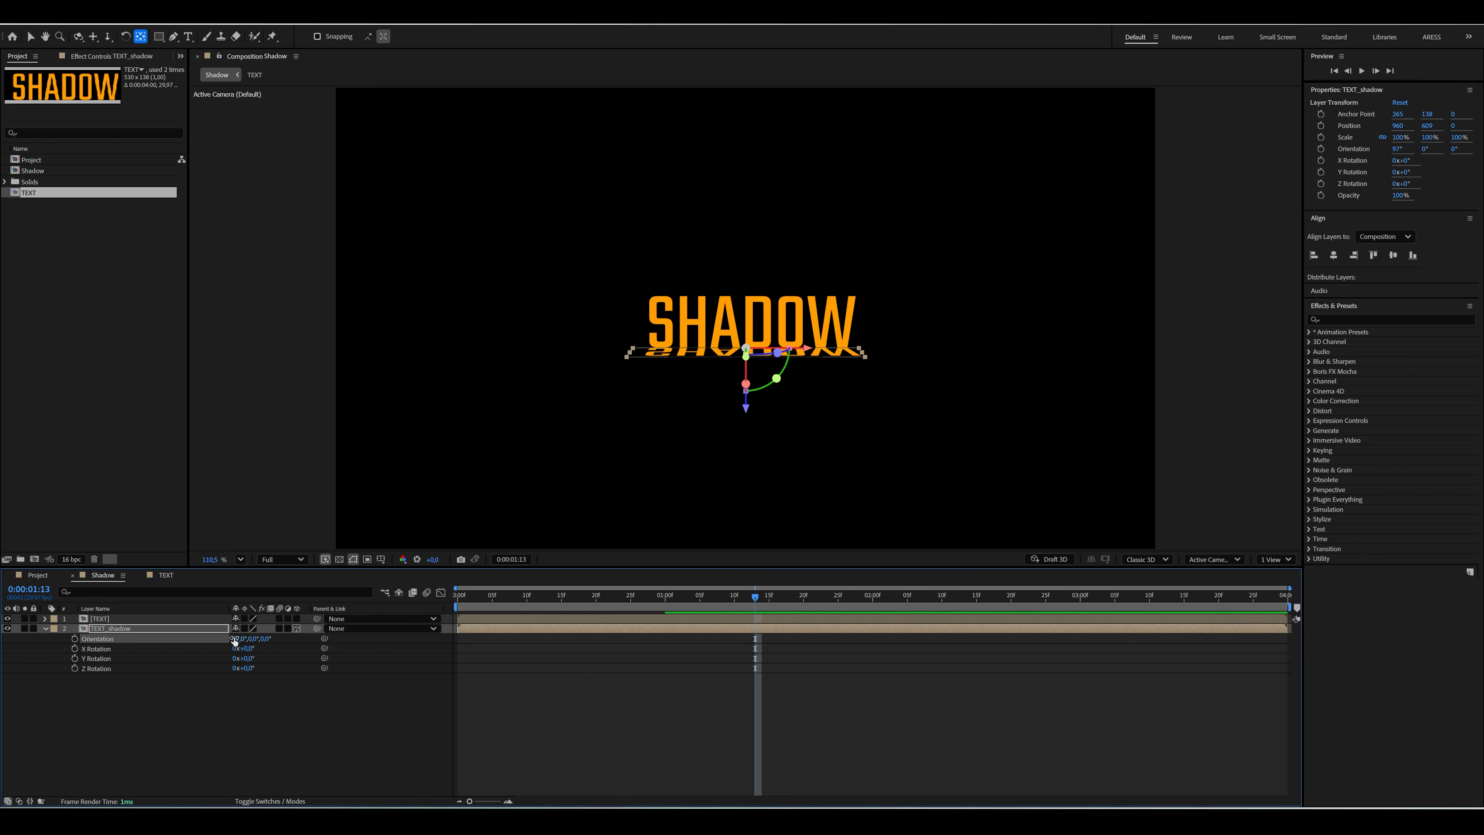
- Unlink the TEXT_shadow layer's scale dimensions and stretch its Y scale to 1286%
key(Return)
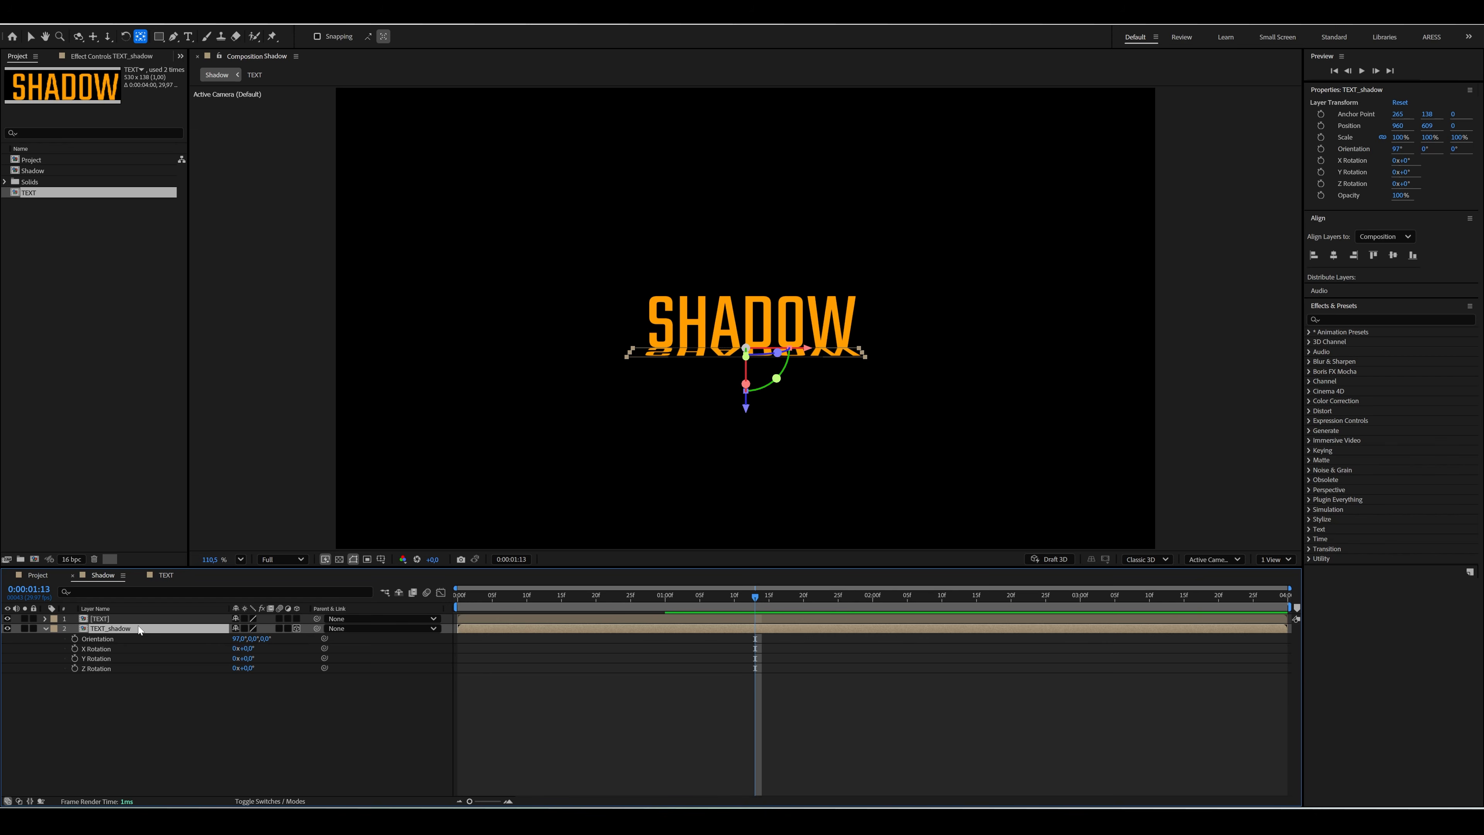
key(s)
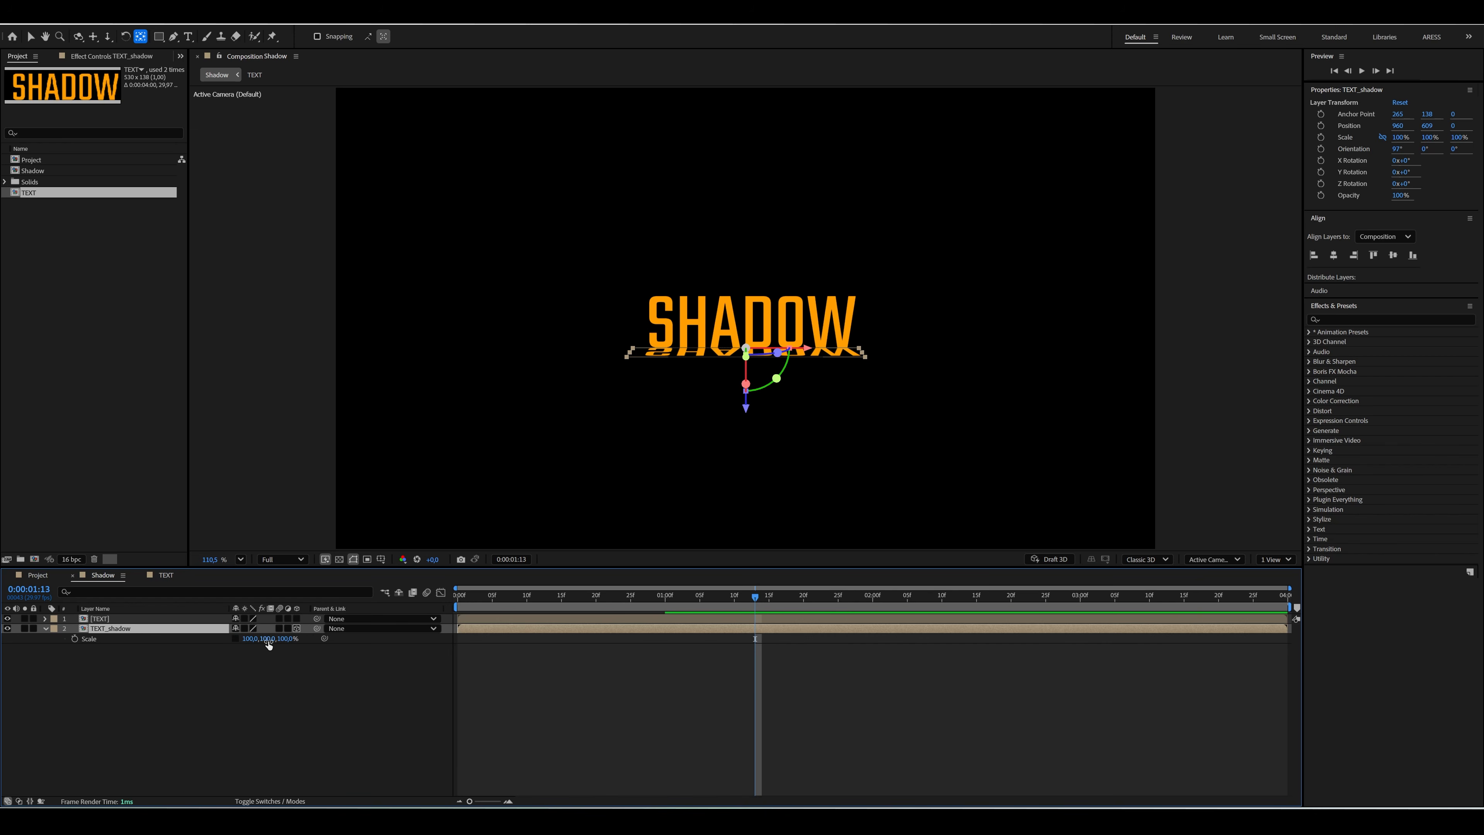
click(234, 638)
drag(266, 638, 945, 645)
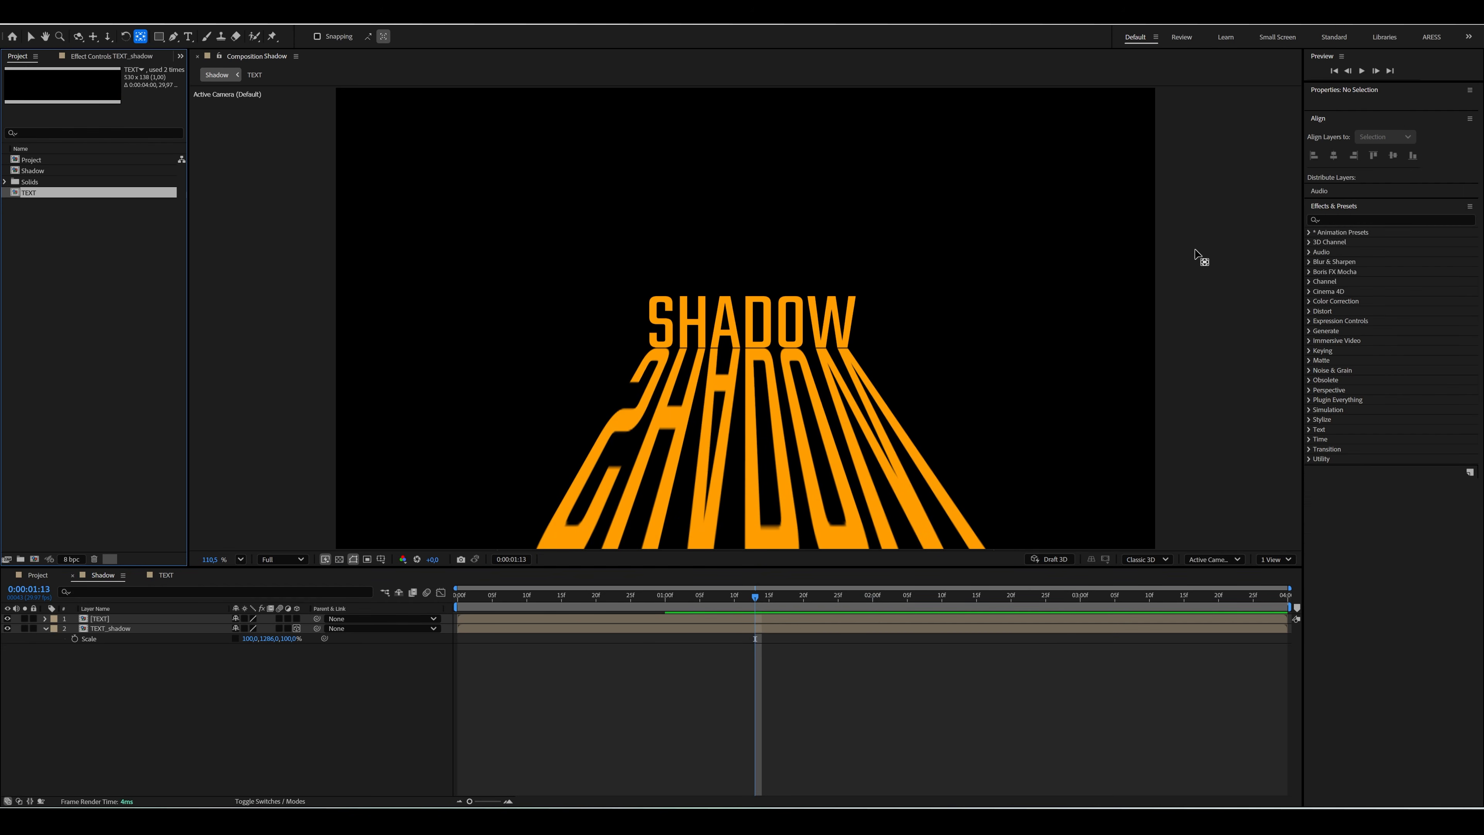
- Find the Directional Blur effect and apply it to the TEXT_shadow layer
click(1337, 219)
text(dir)
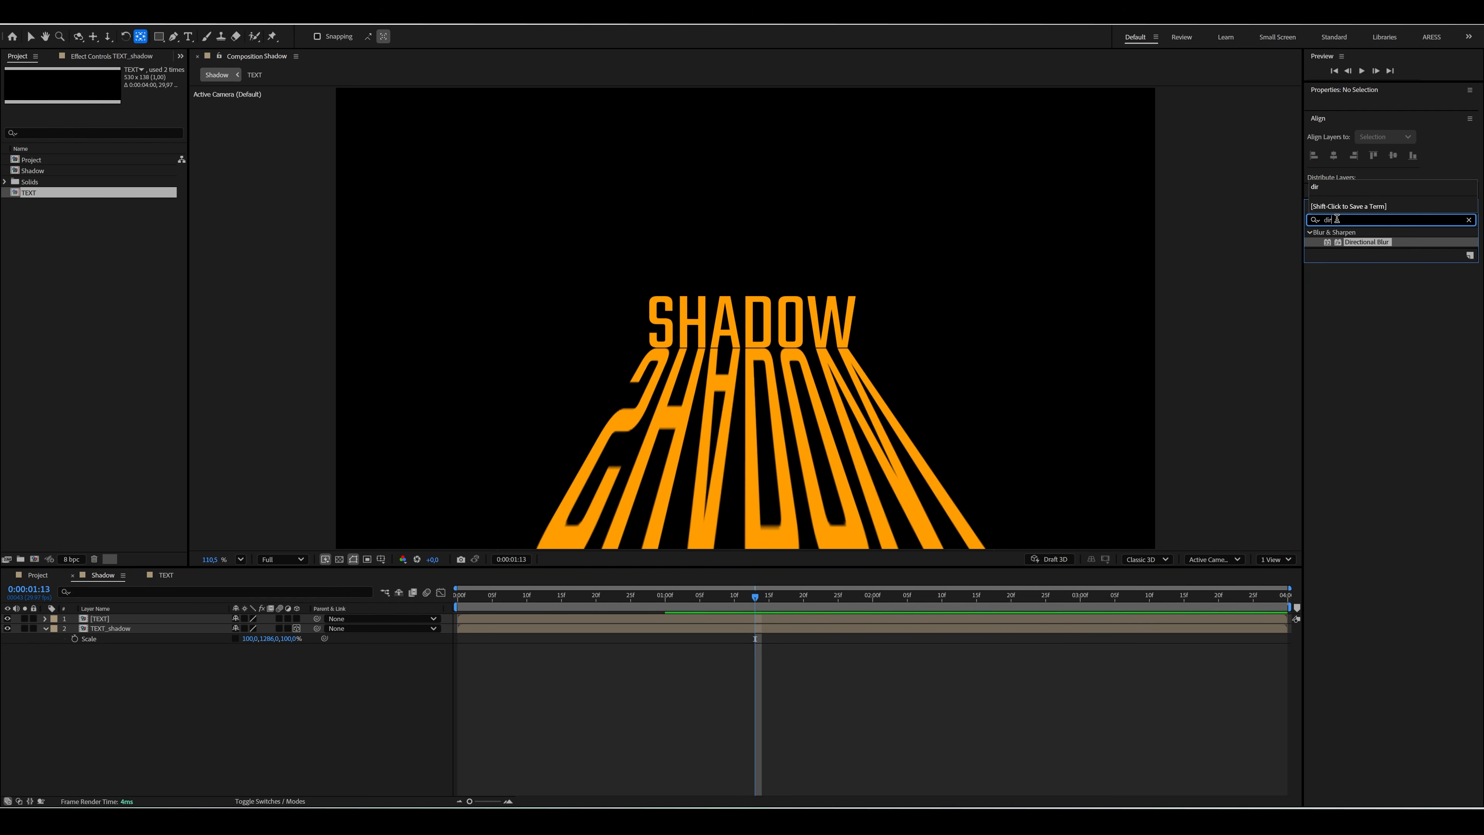
drag(1359, 244, 775, 443)
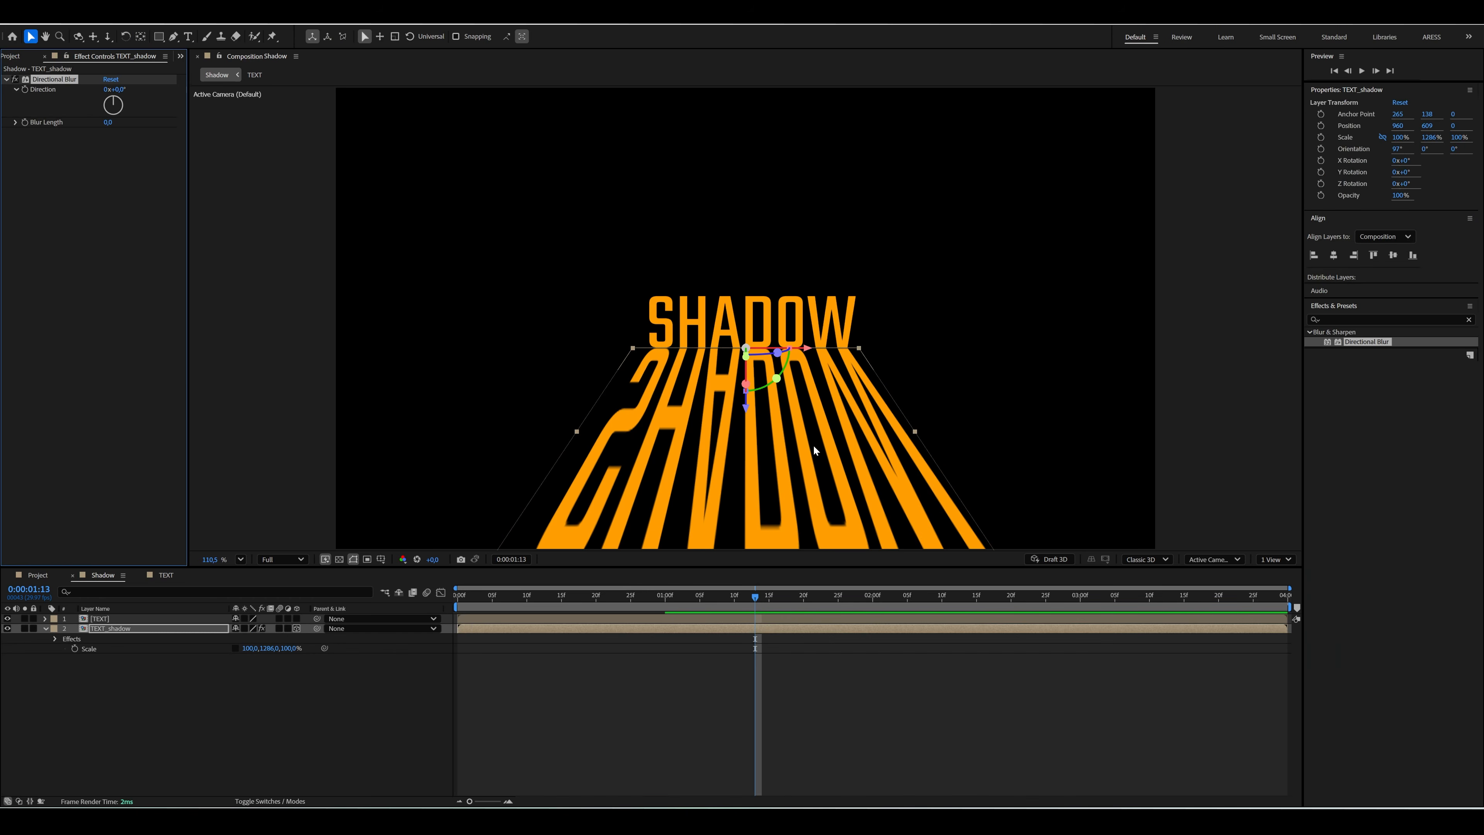
- Try a blur length of 20, reduce it to about 5.3, and set the blur direction to 22°
drag(107, 122, 106, 128)
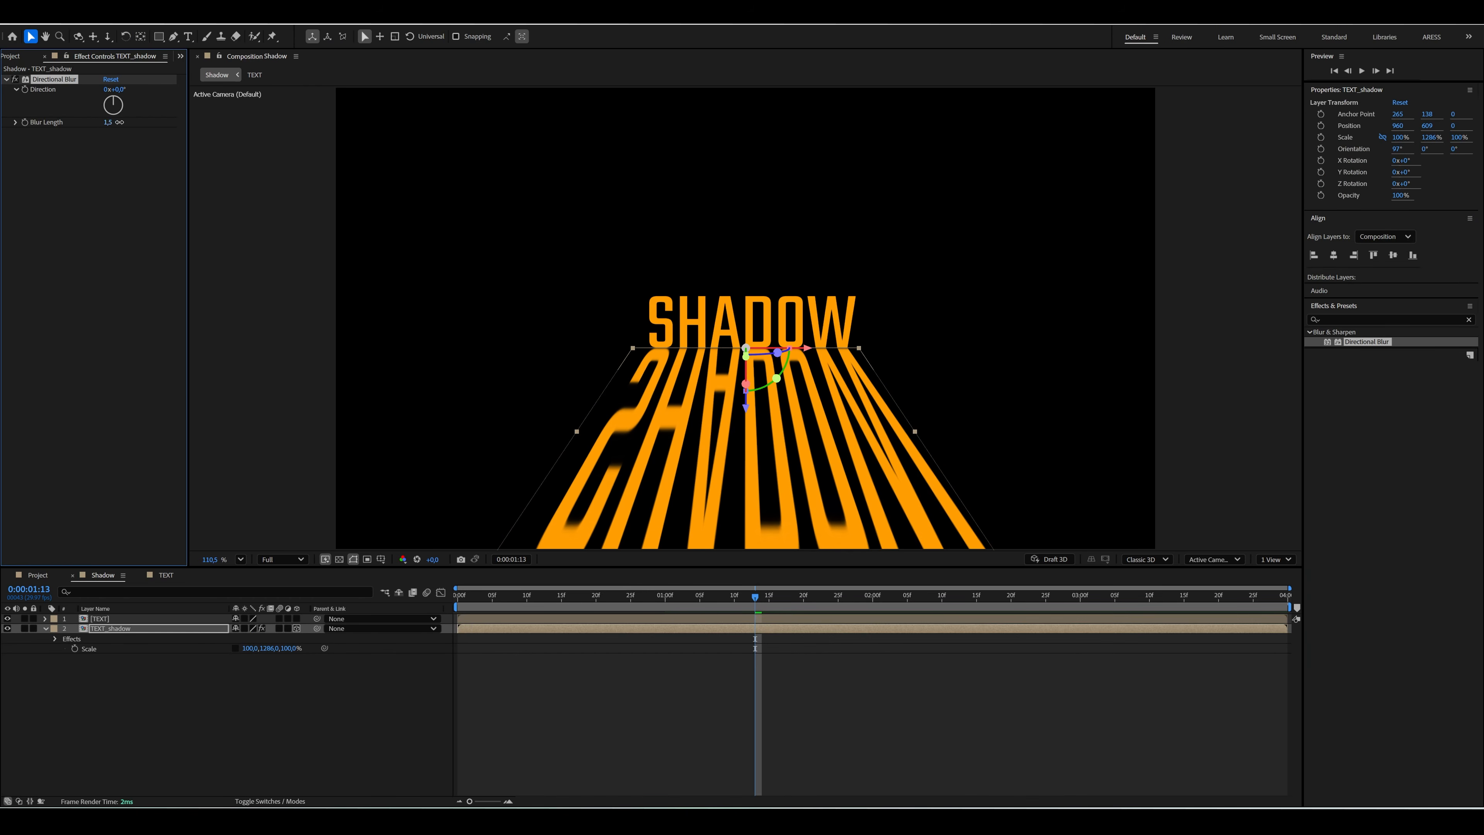
click(108, 123)
text(20)
key(Return)
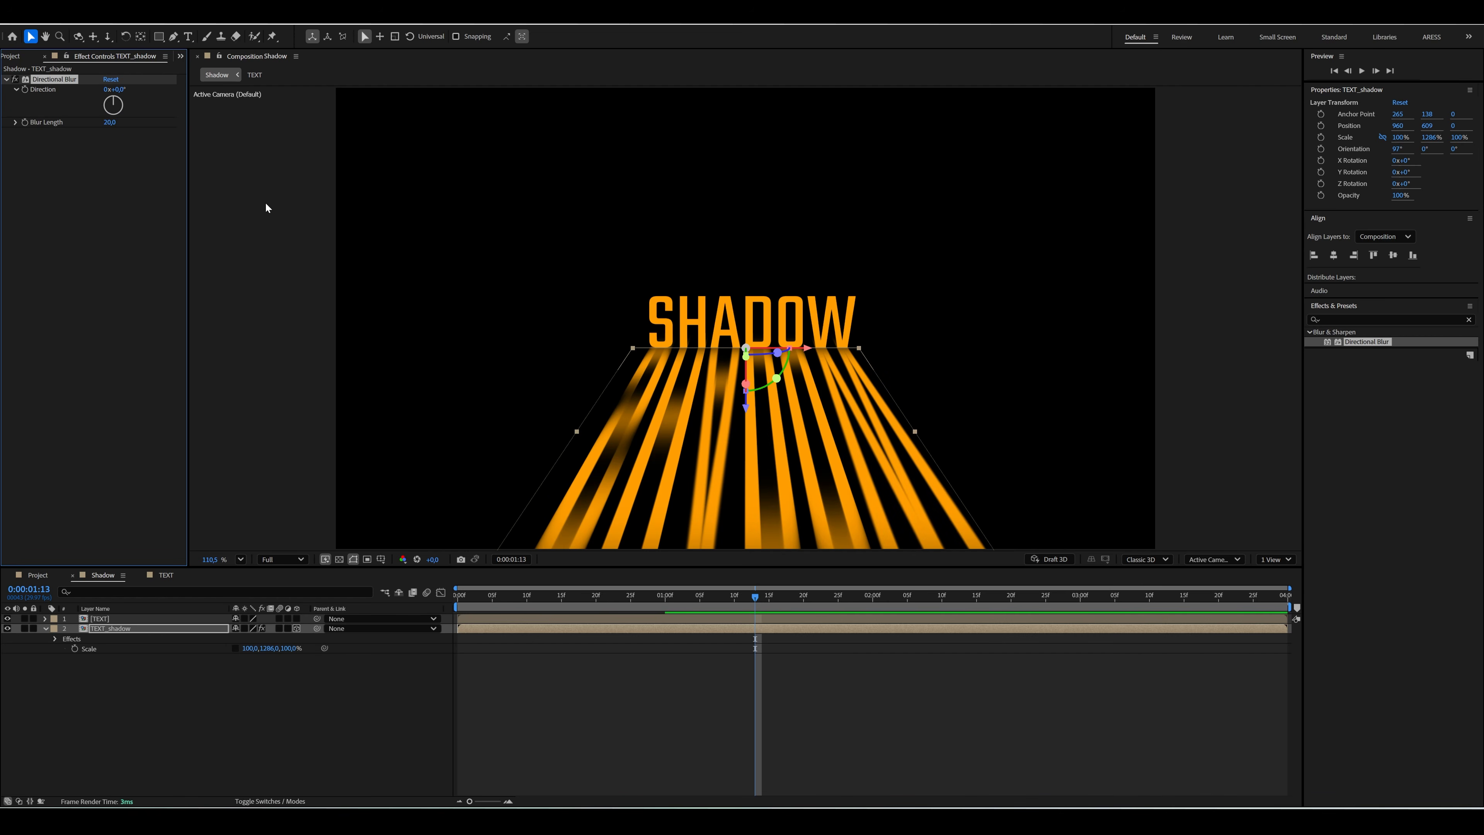
drag(109, 122, 34, 131)
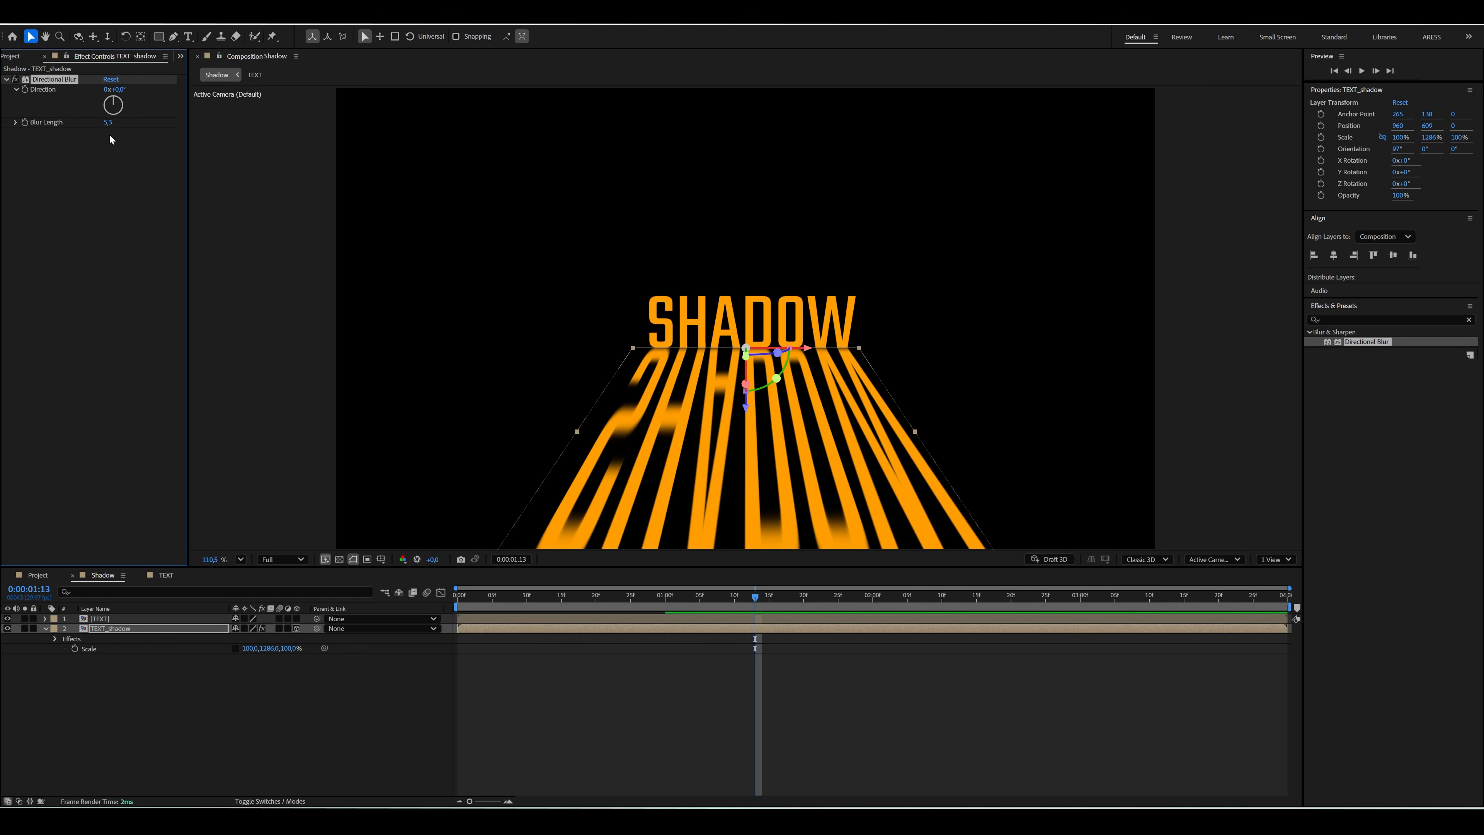
drag(114, 89, 132, 91)
- Draw a rectangular mask around the whole TEXT_shadow layer and set its feather to 100 pixels
click(158, 36)
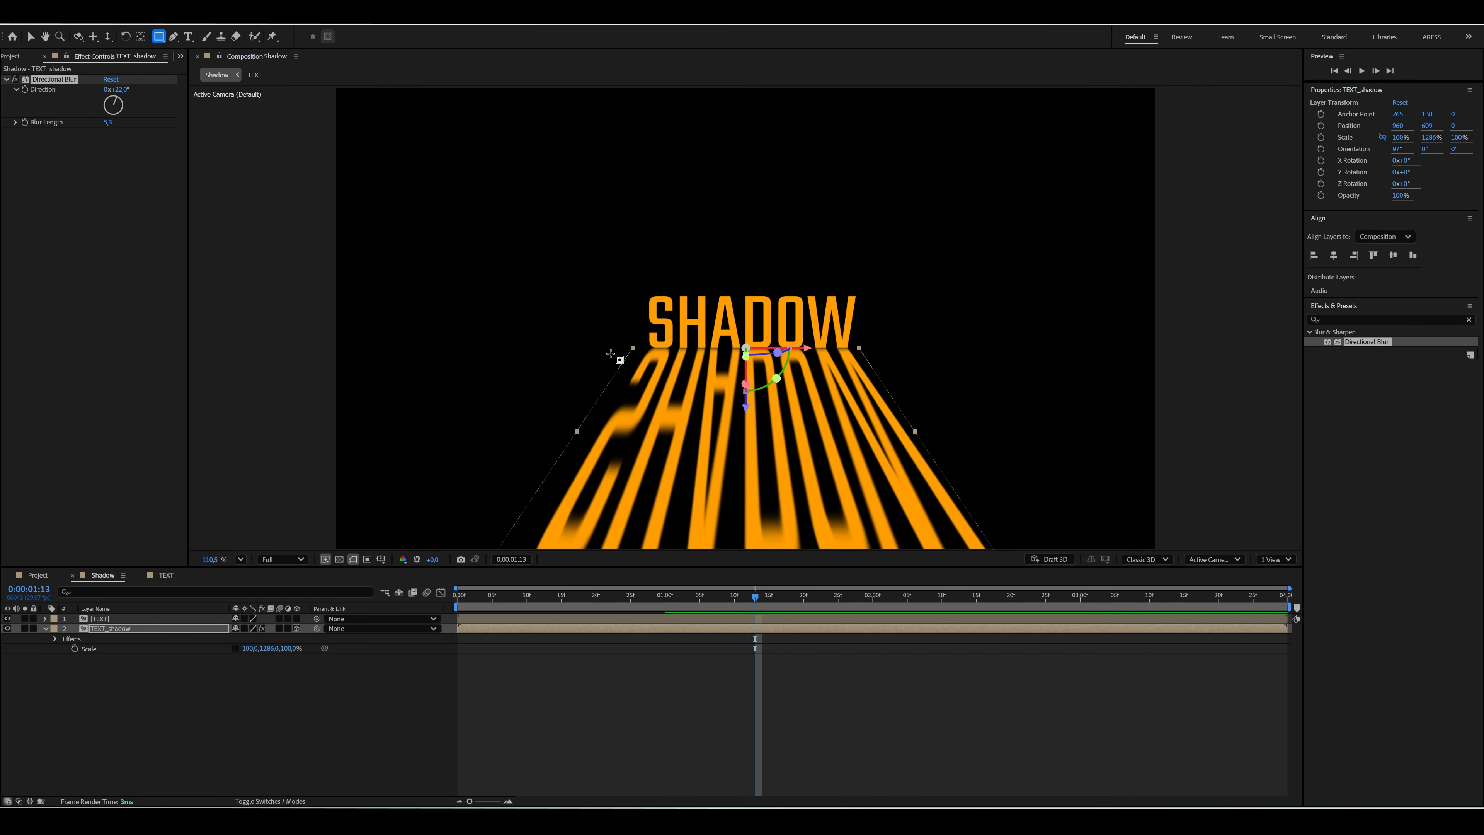
drag(631, 349, 966, 491)
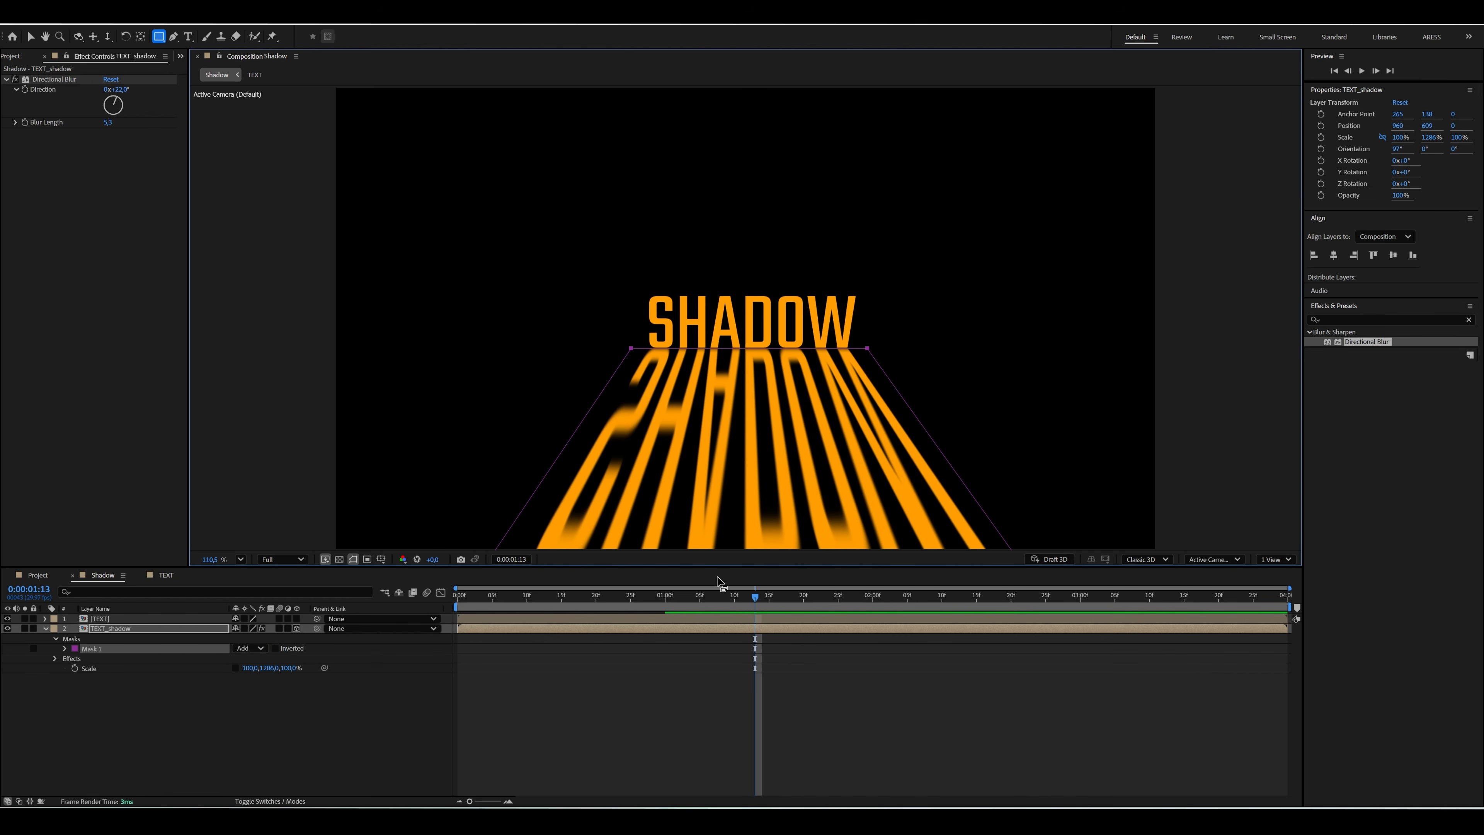
scroll(549, 449, down, 1)
click(65, 648)
click(250, 668)
text(100)
key(Return)
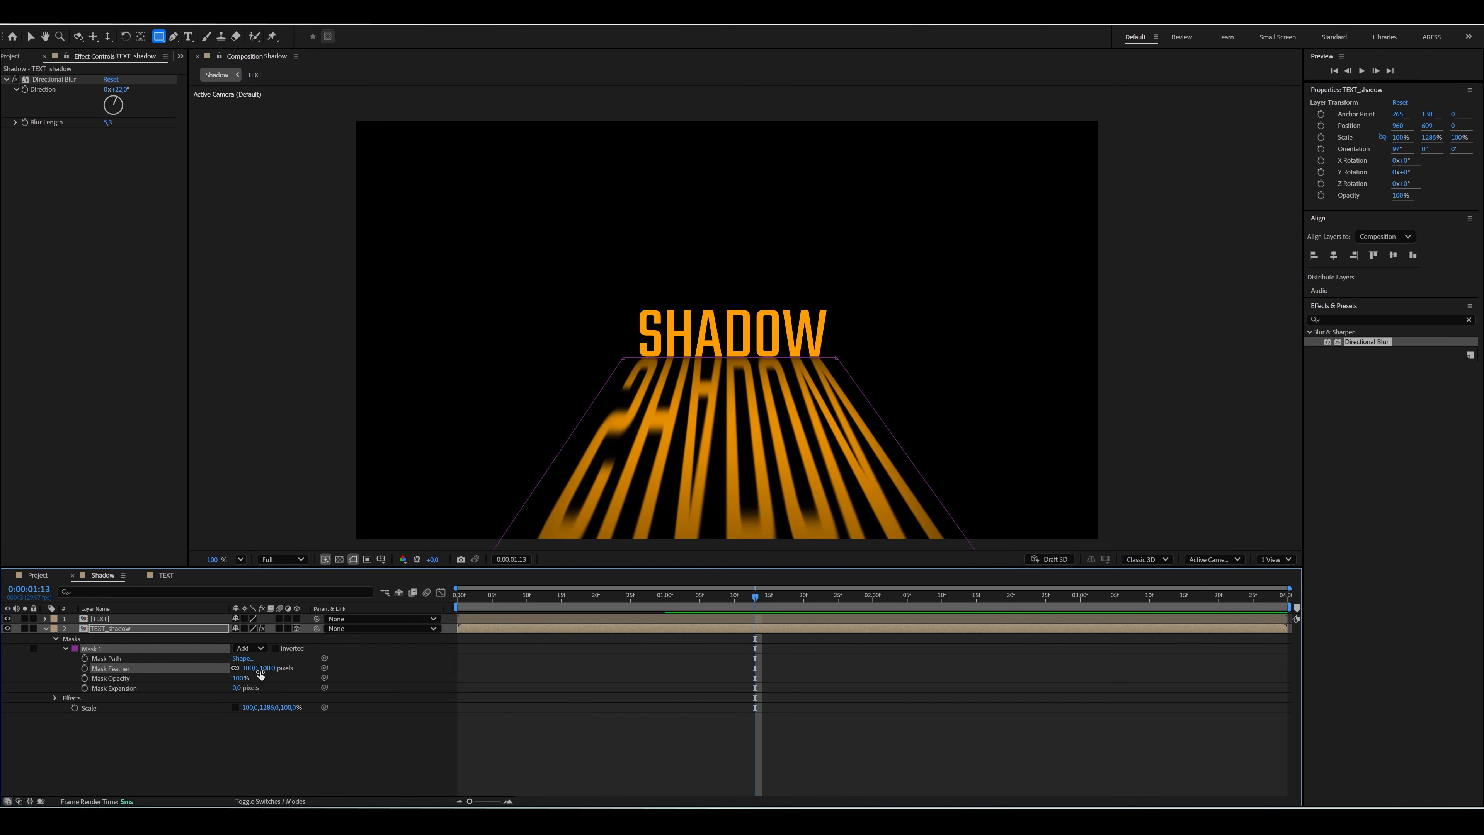
- Set the mask expansion to about -41 pixels and move the mask's two upper corners inward to well above the word
drag(238, 689, 207, 689)
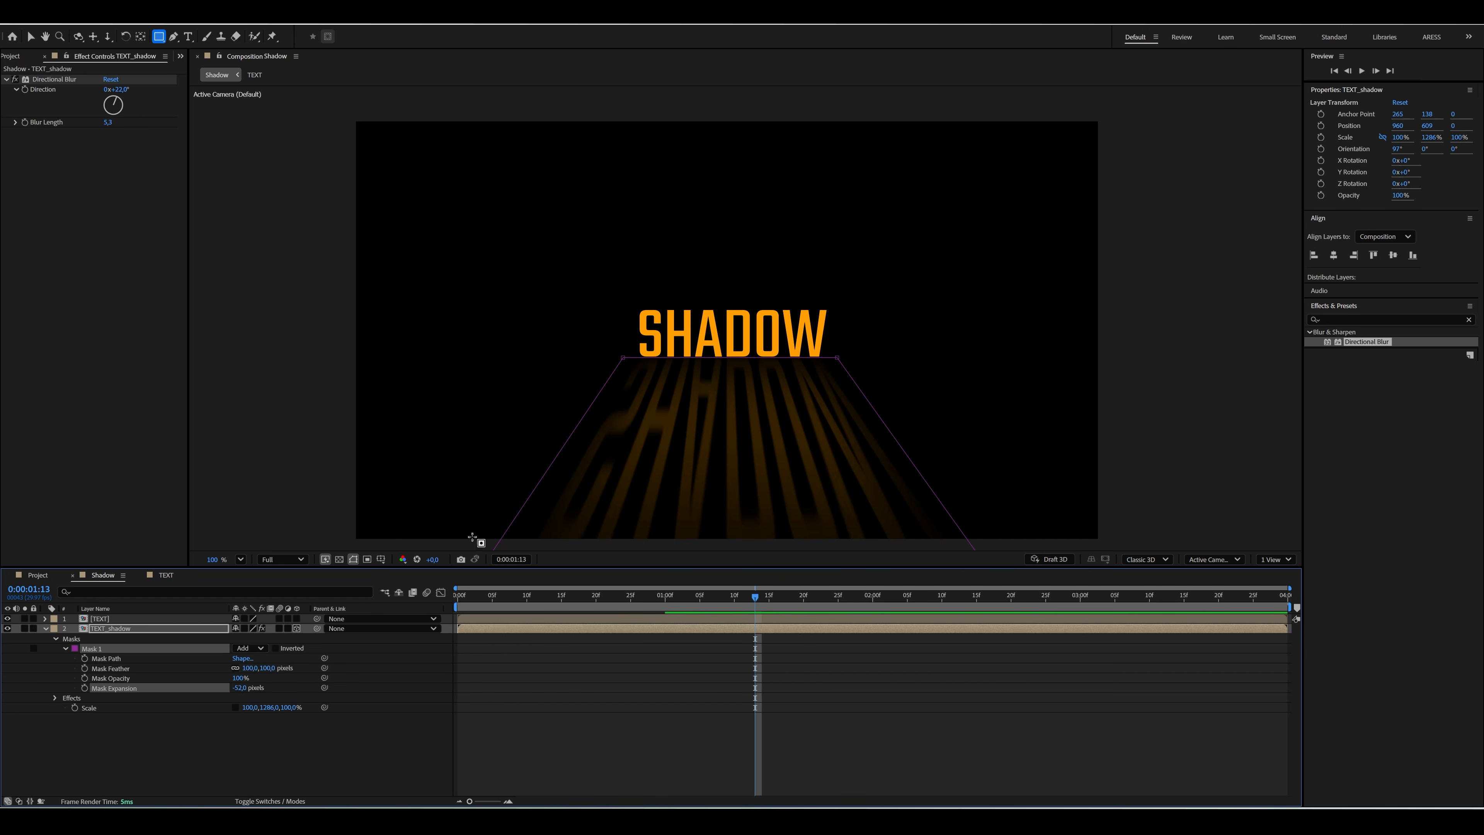
drag(241, 688, 248, 688)
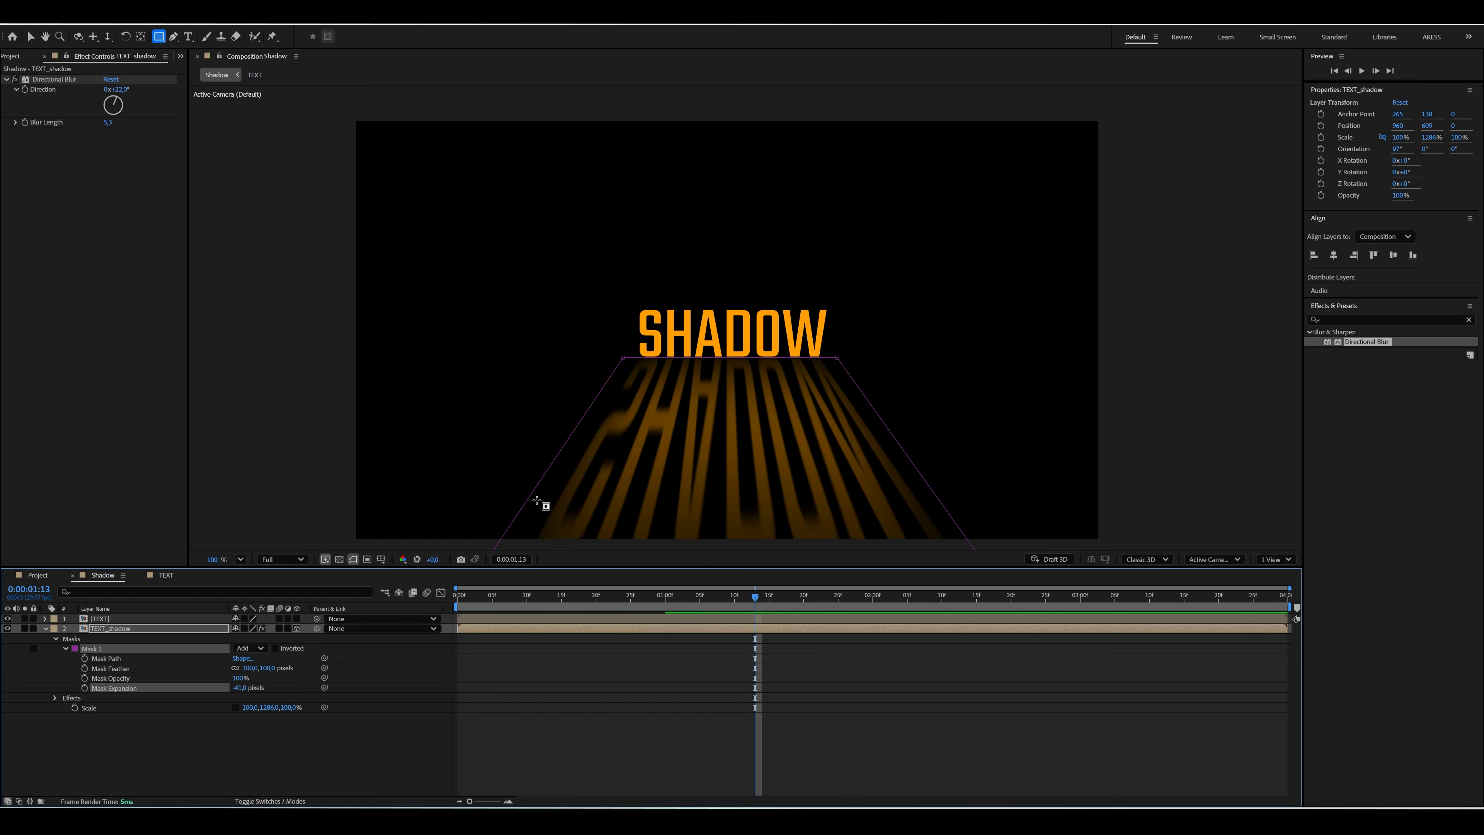
key(v)
click(622, 358)
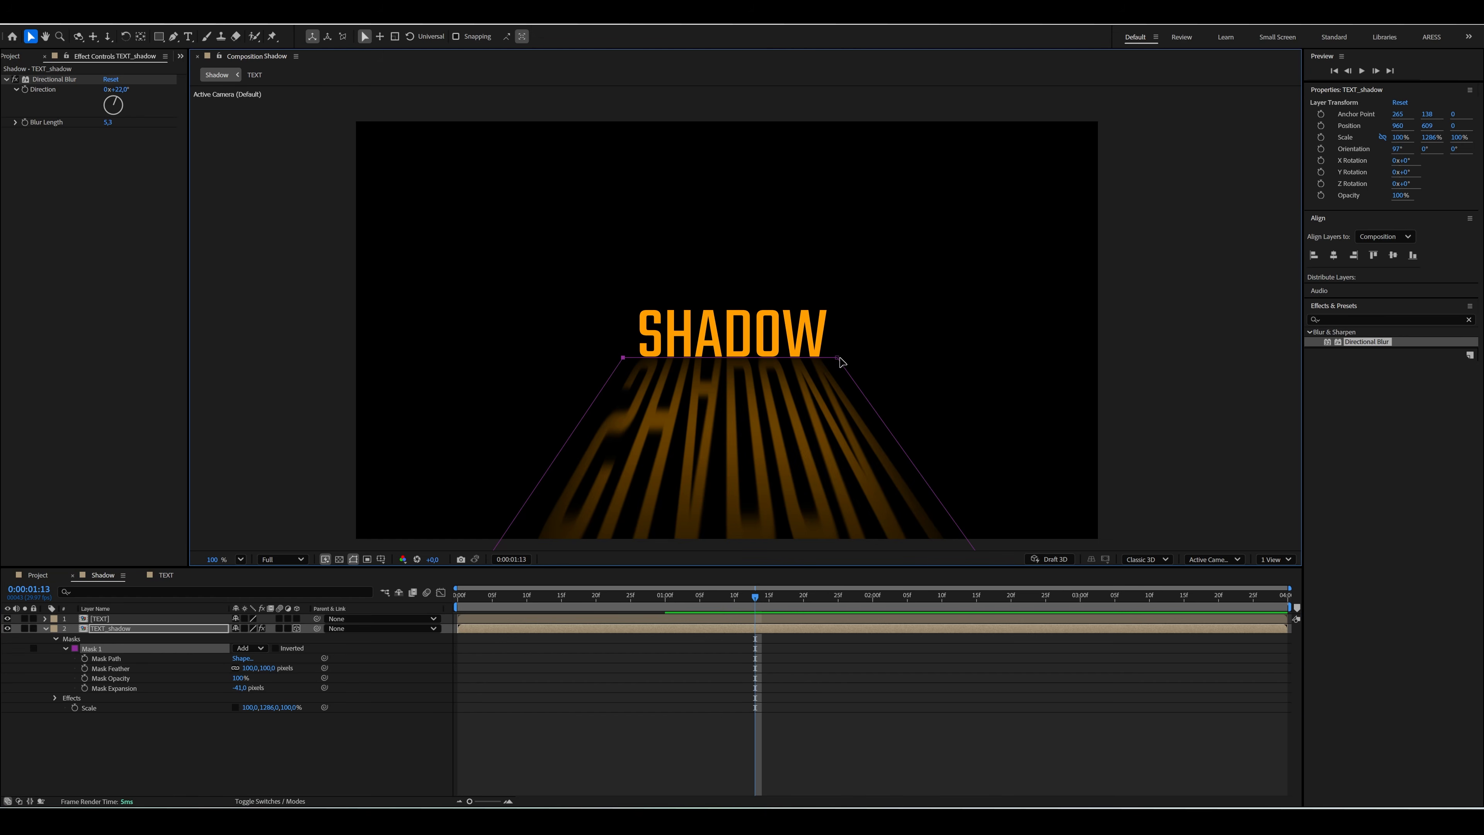
drag(837, 359, 744, 215)
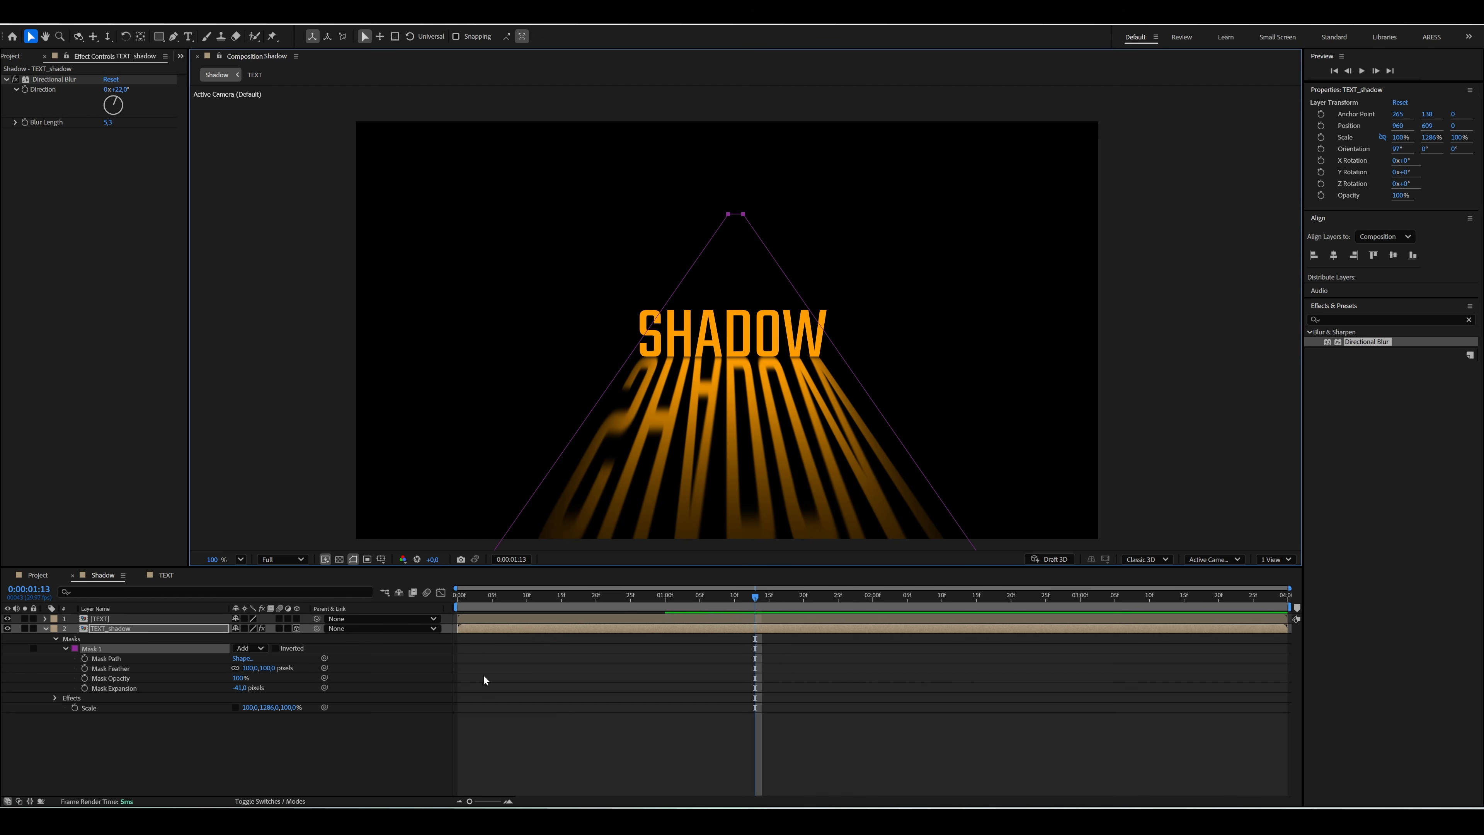
- Pull the mask's two lower corners up inside the frame and reduce the mask expansion to about -58 pixels
scroll(564, 497, down, 5)
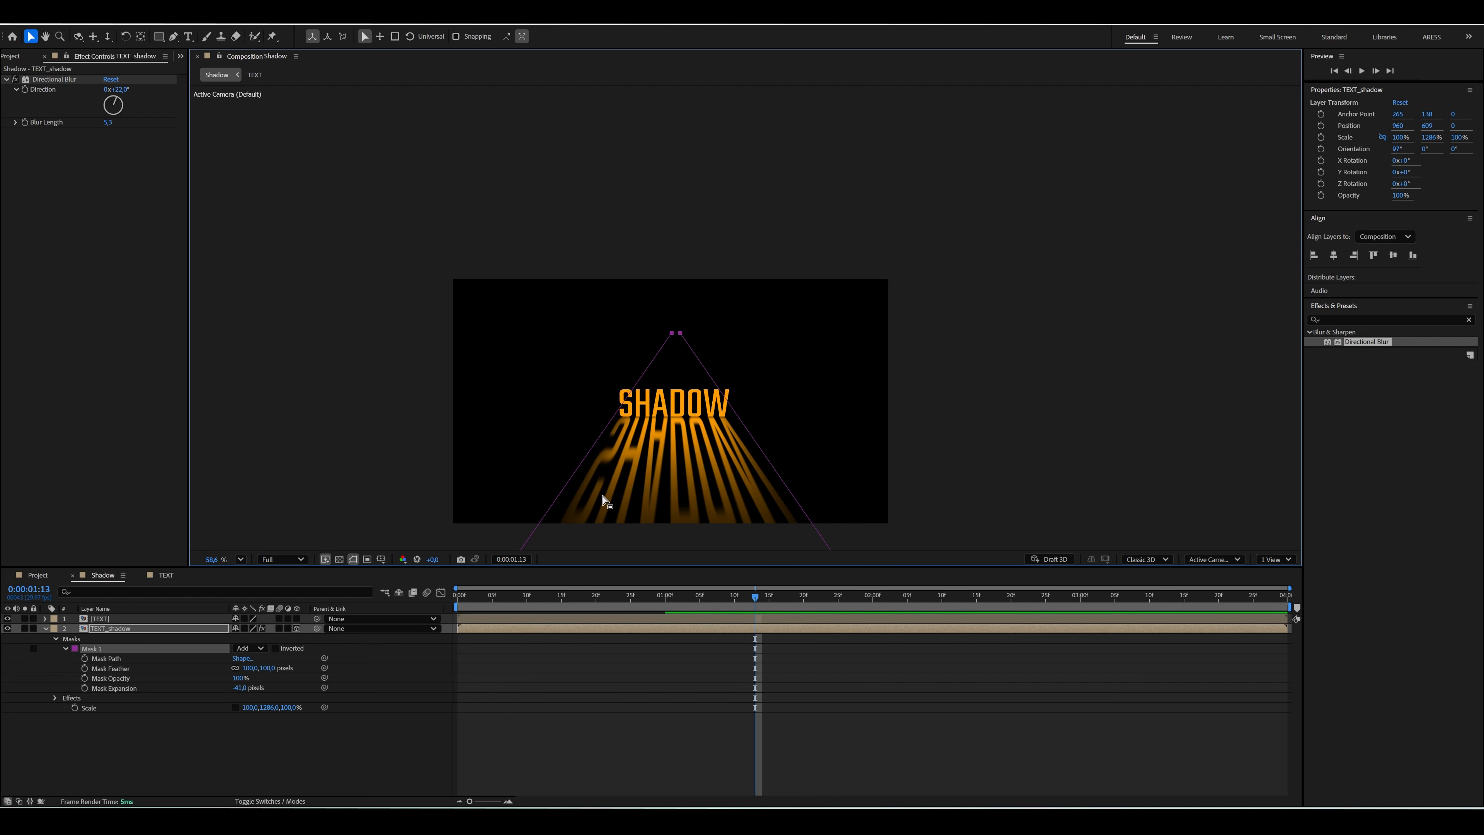
key(v)
click(814, 480)
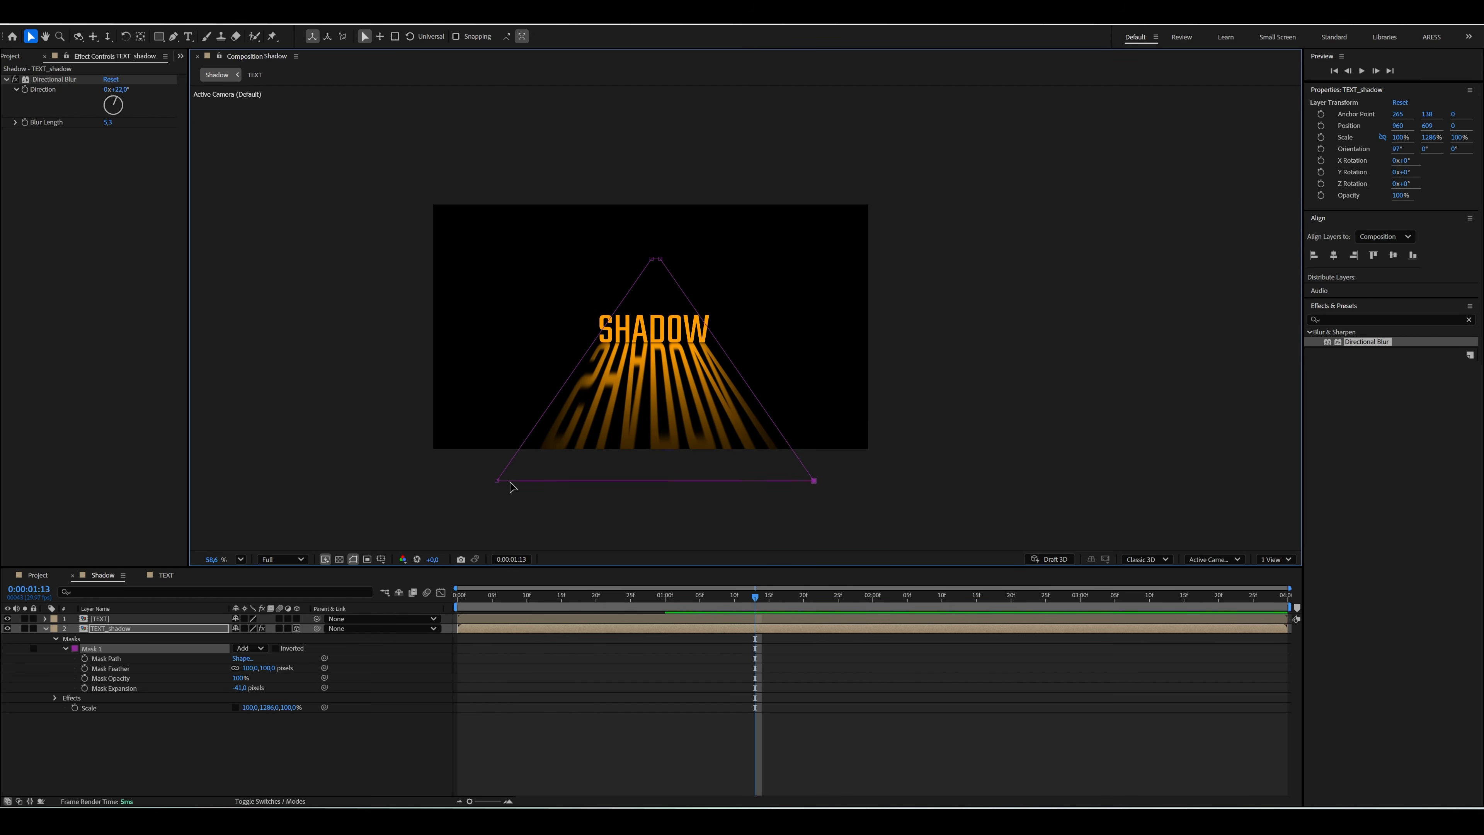
drag(499, 482, 532, 442)
drag(241, 688, 235, 688)
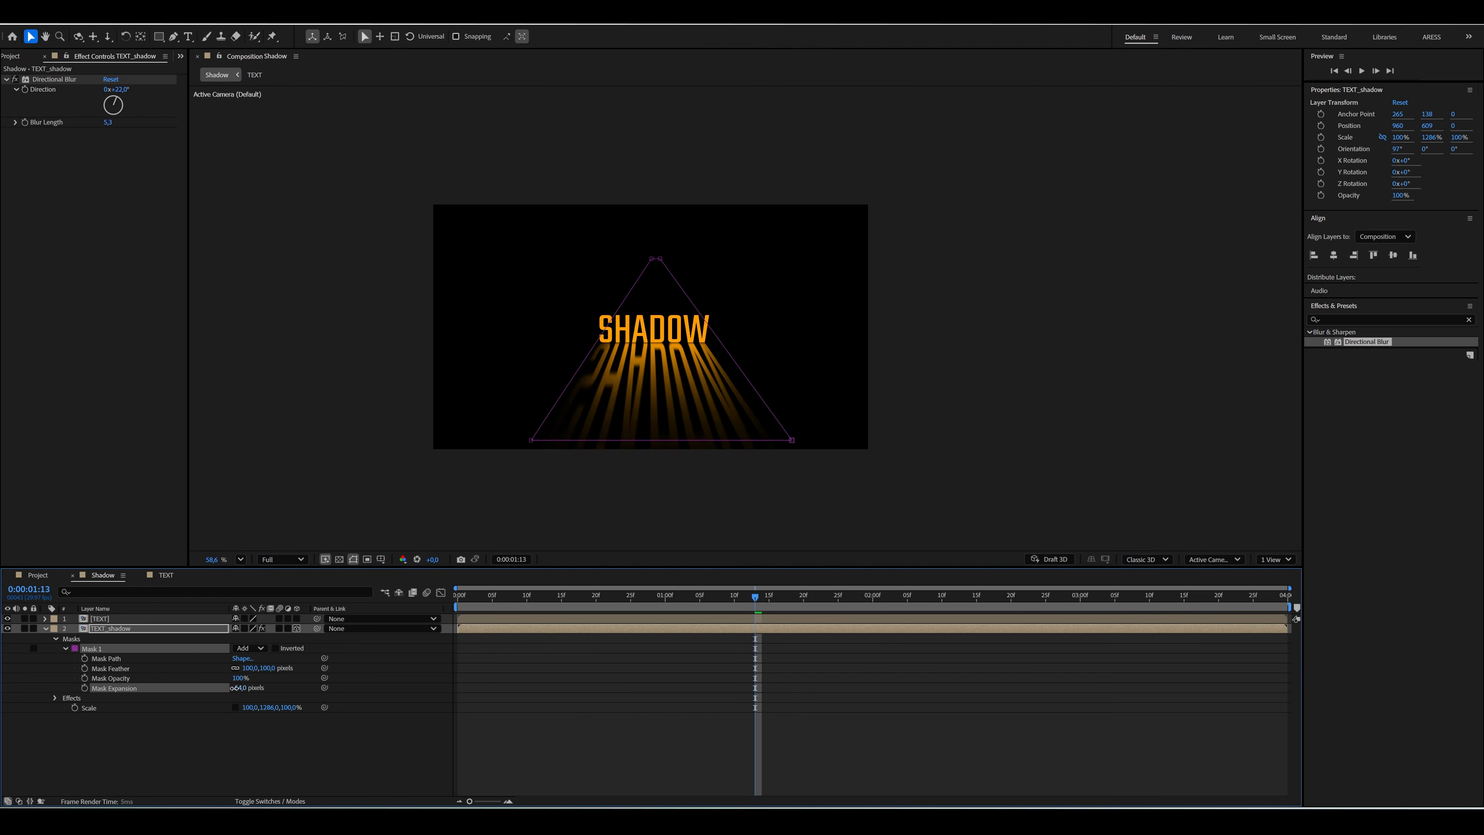
scroll(785, 431, up, 2)
- Play back the Shadow composition to check the fading cast shadow
click(379, 754)
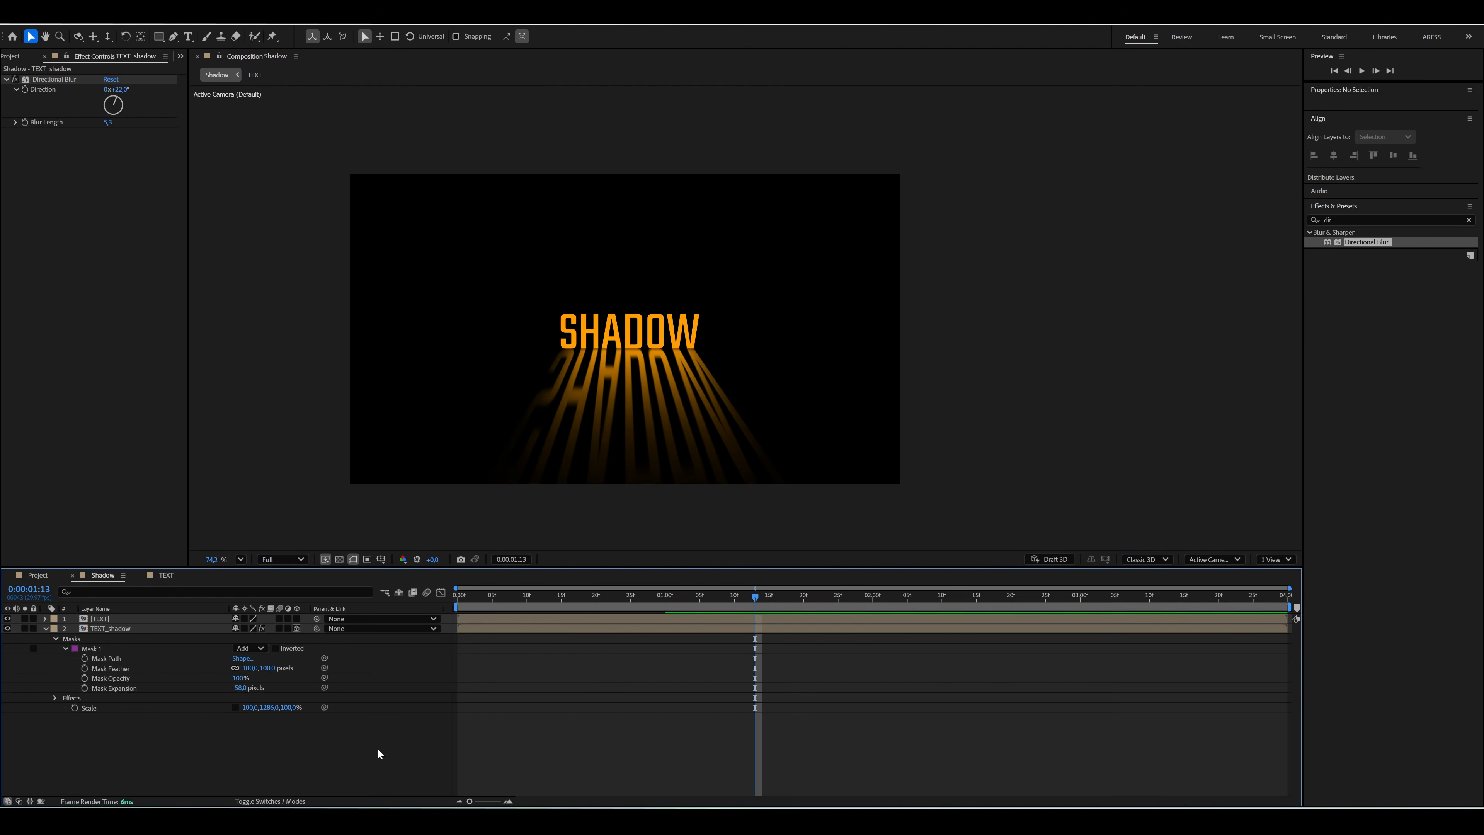
key(space)
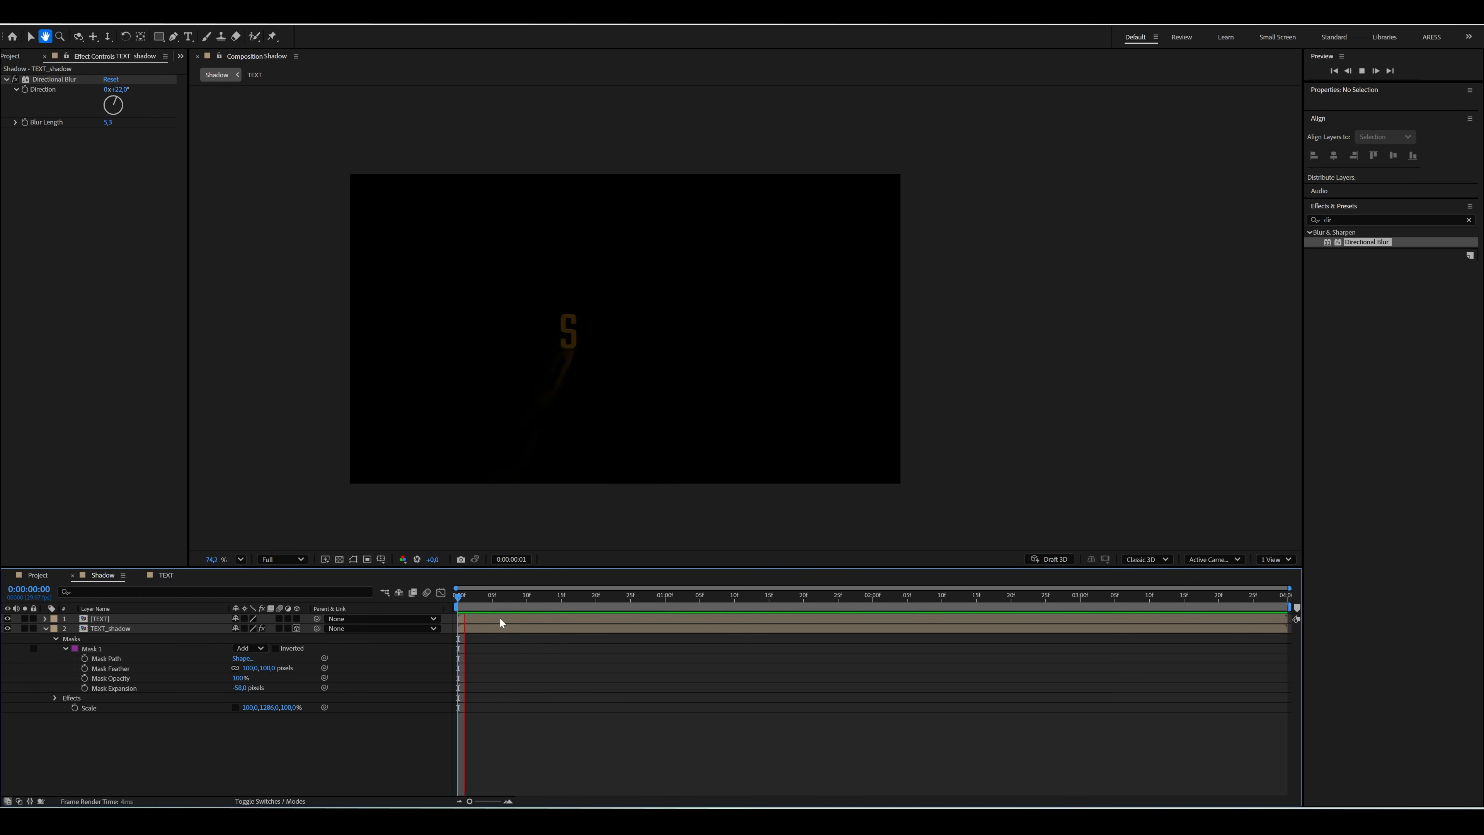
key(space)
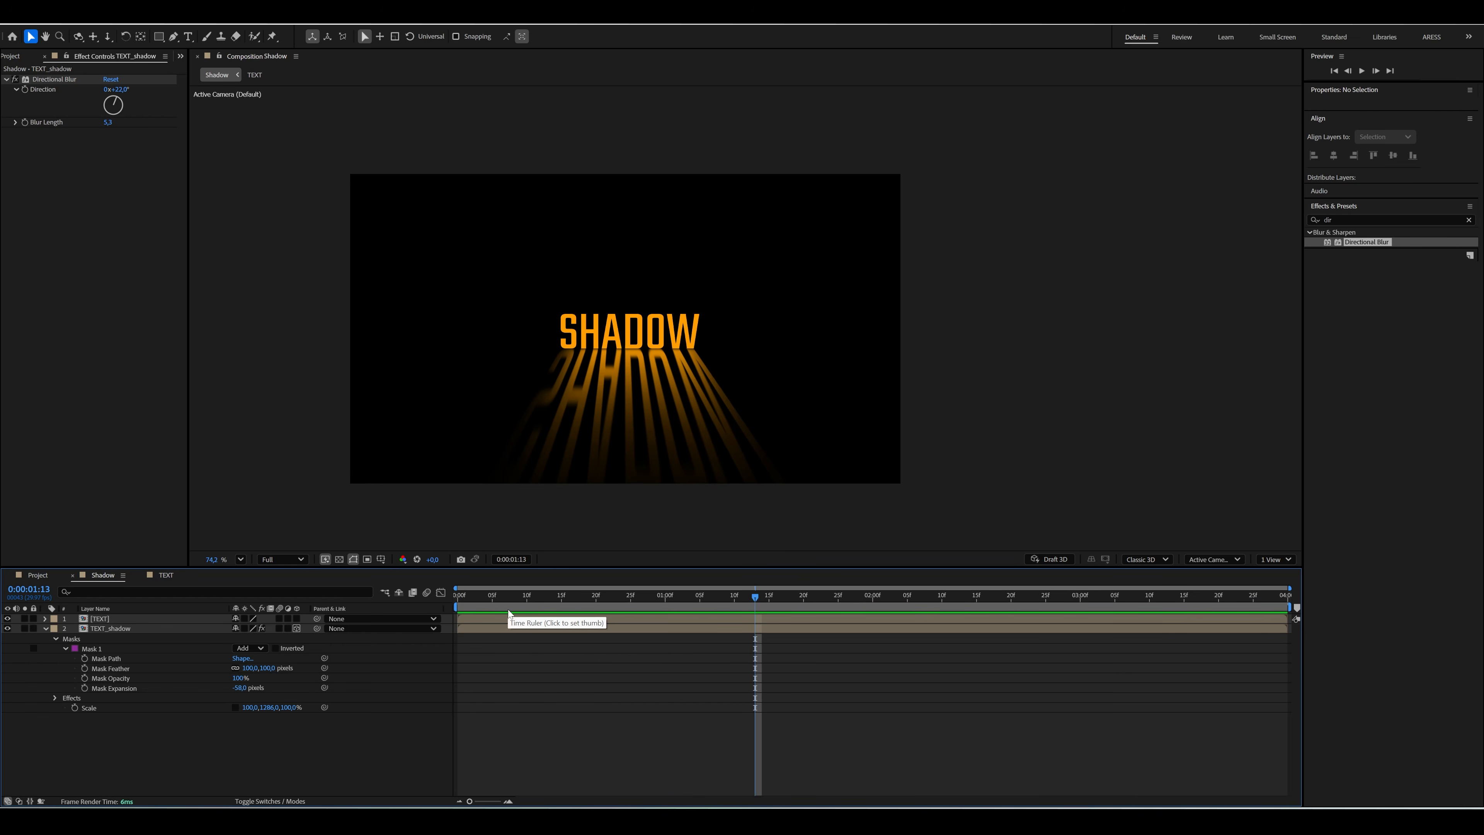
- Add an Inner Shadow layer style to TEXT_shadow and set its blend mode to Dissolve
click(161, 627)
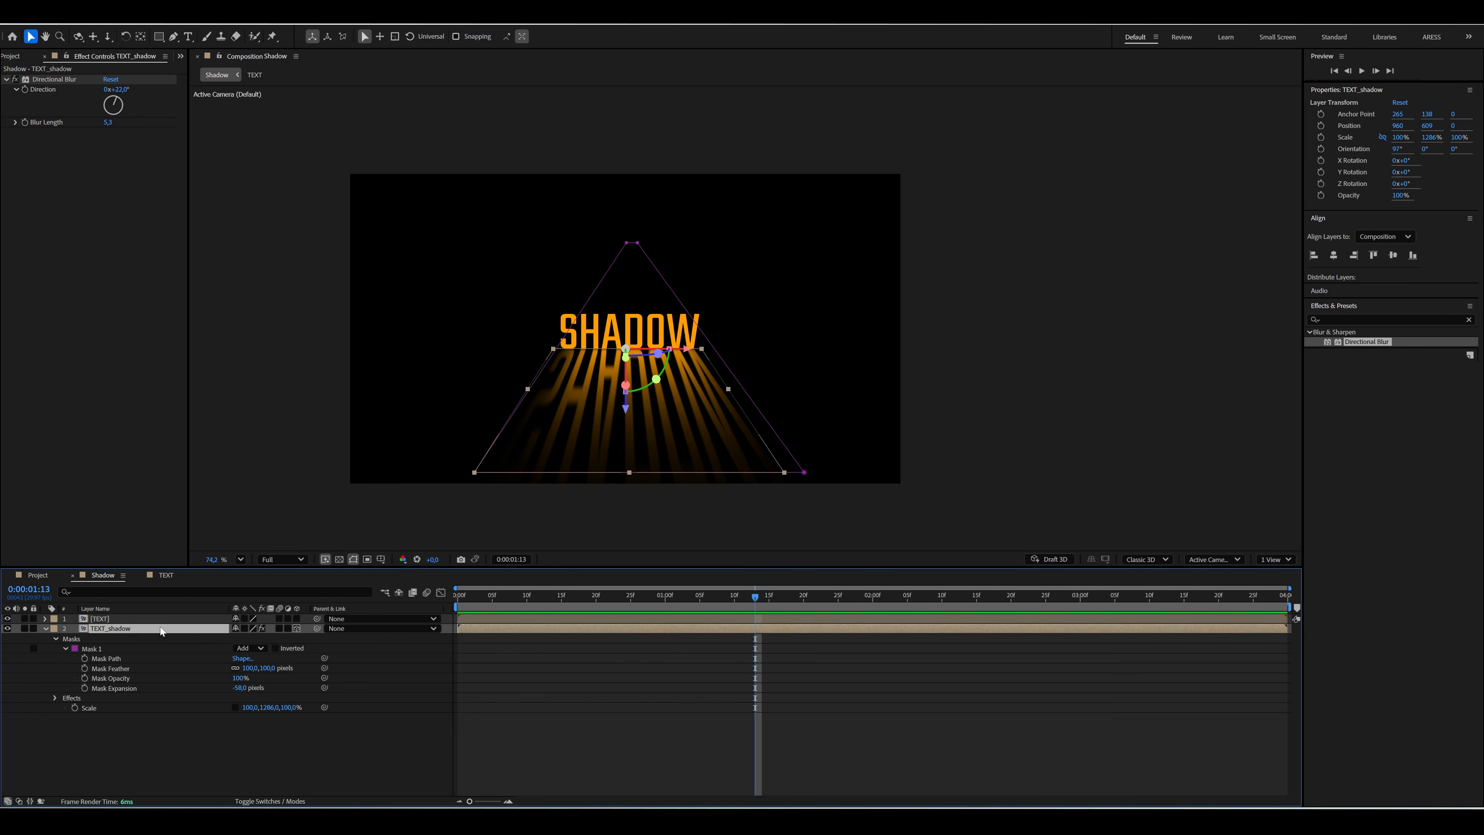
right_click(160, 627)
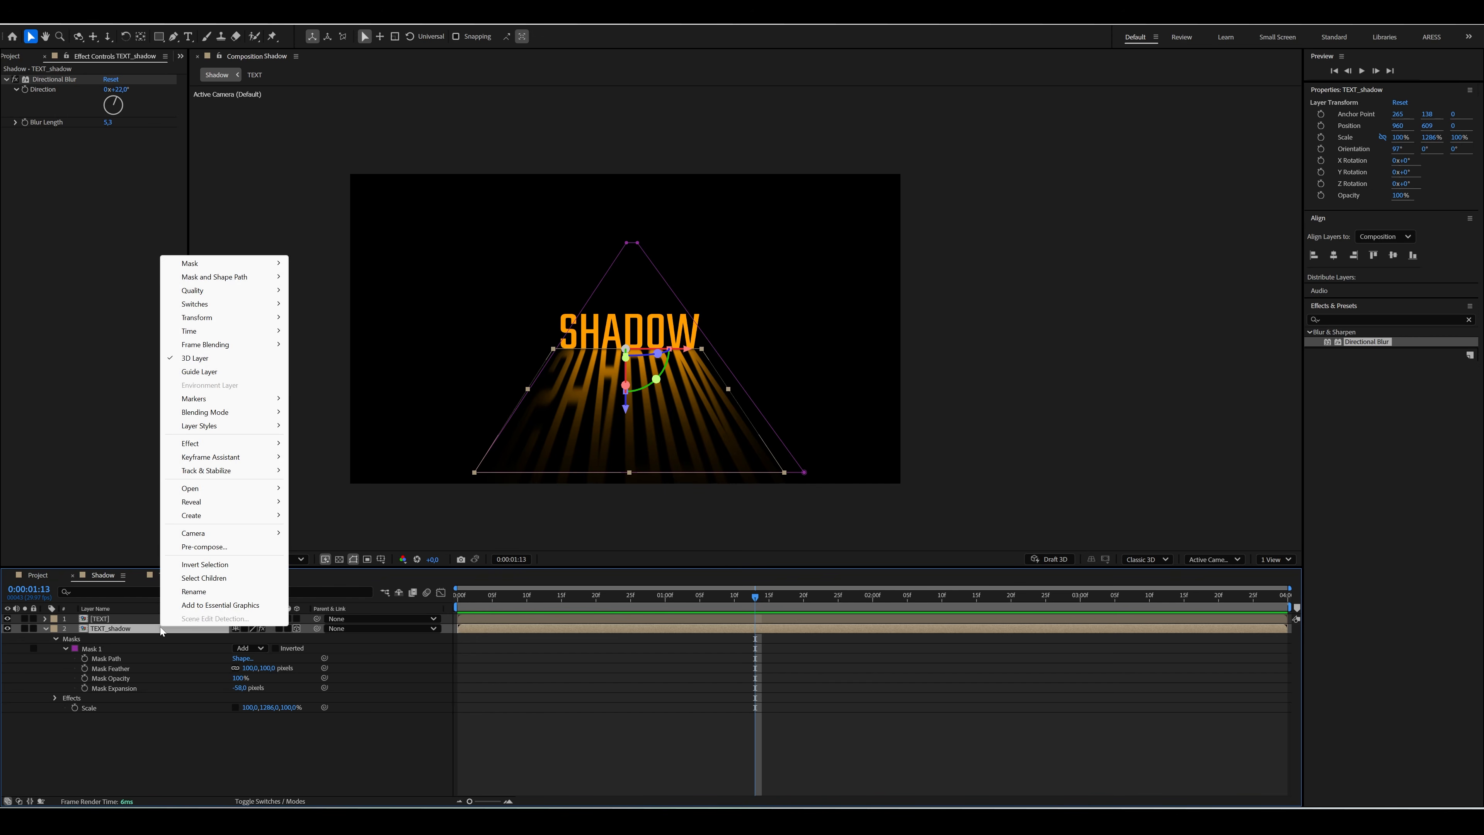
mouse_move(257, 426)
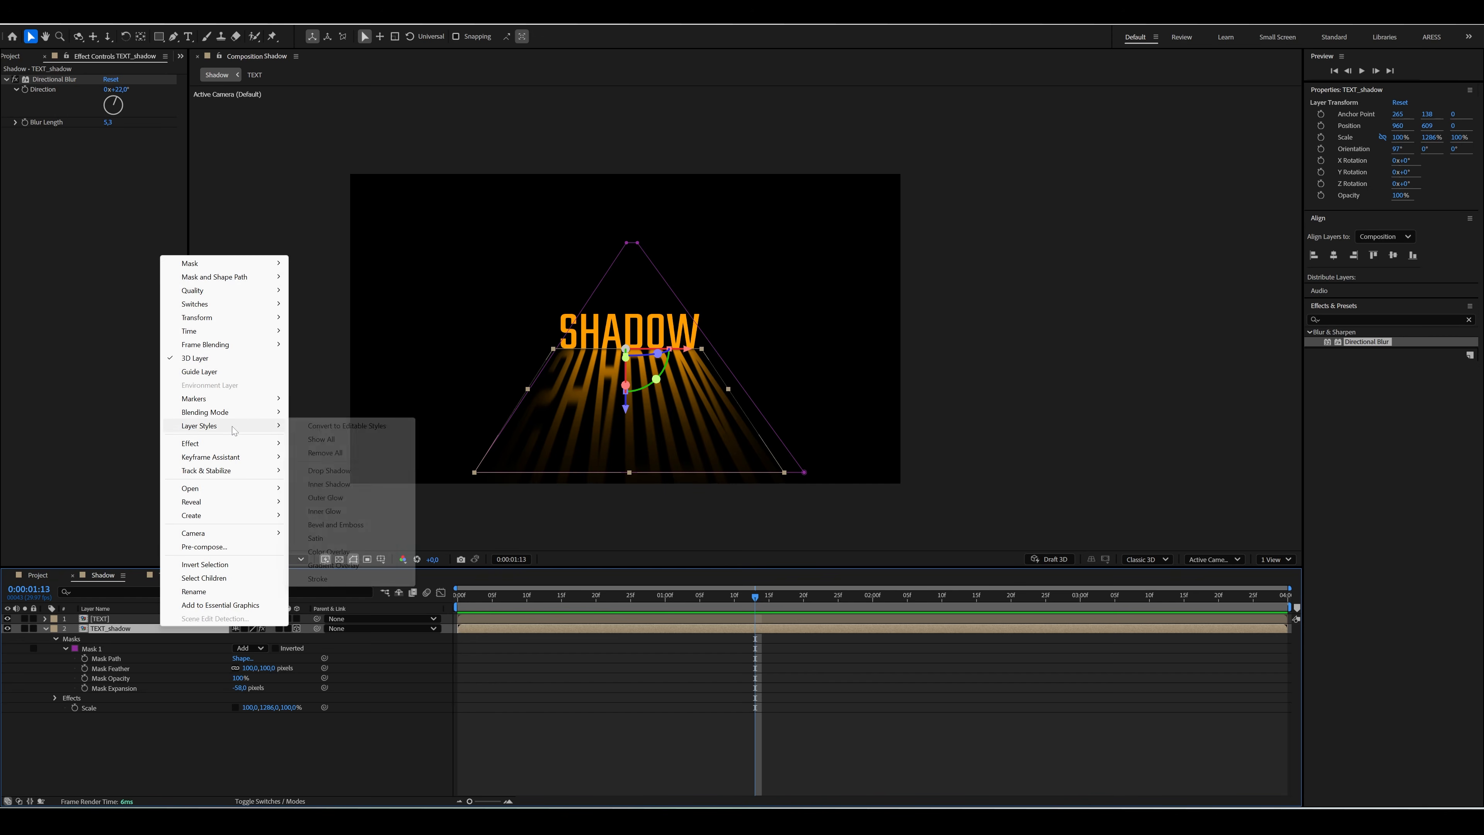
click(341, 485)
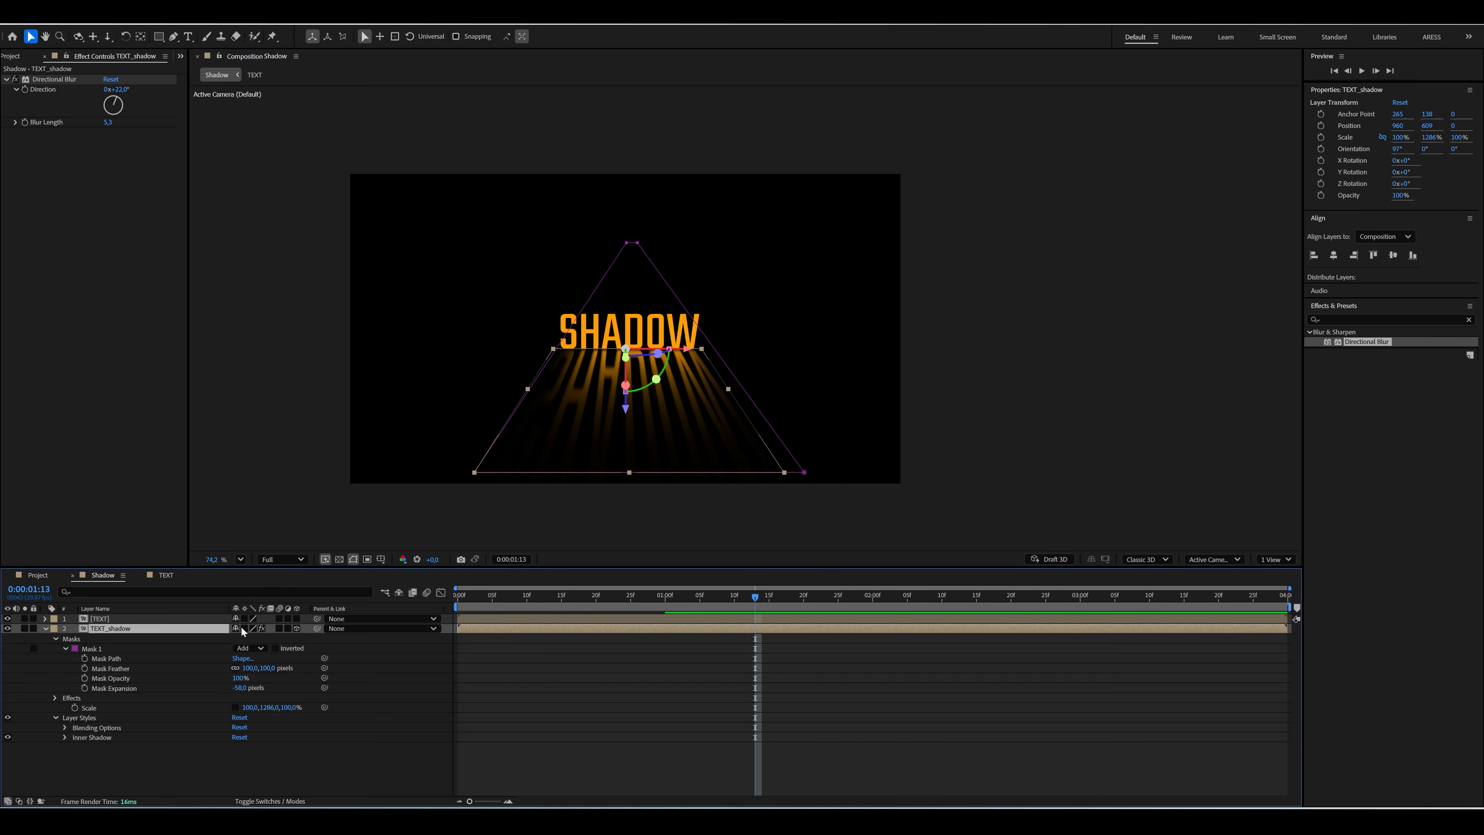
click(64, 738)
click(277, 747)
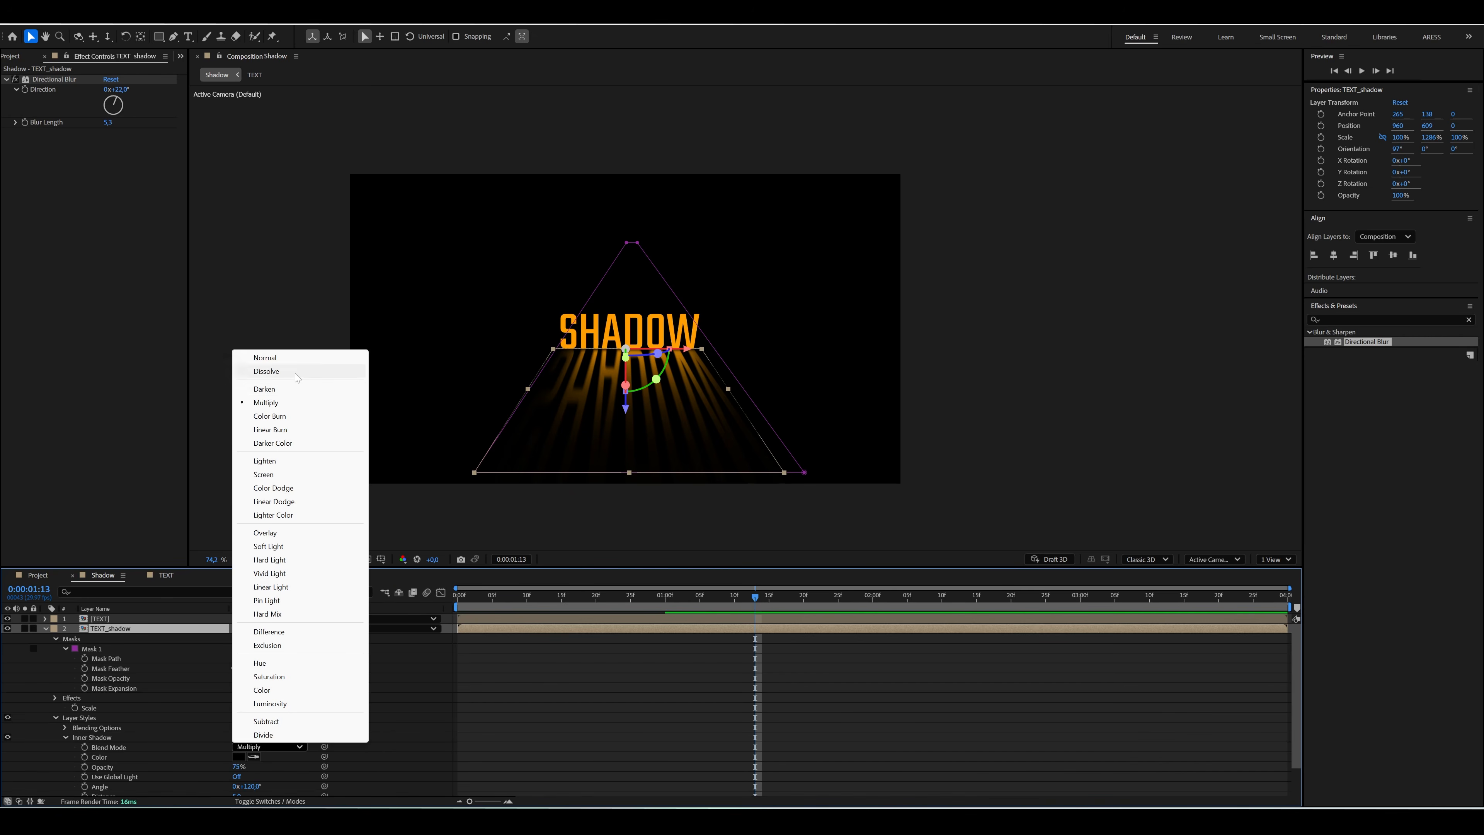
click(297, 374)
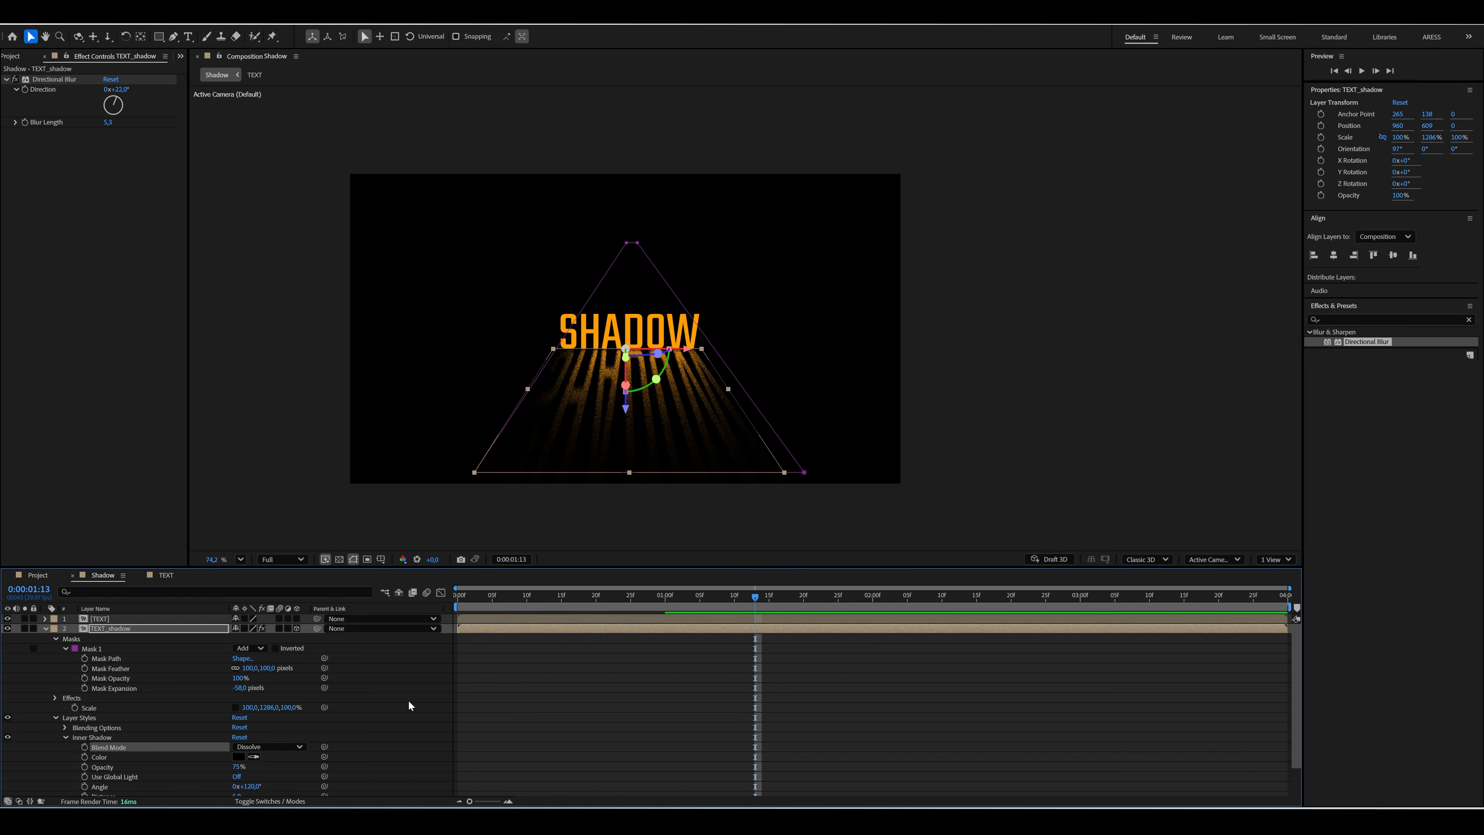
- Set the inner shadow's size to 90 and distance to 19, lower its opacity, and collapse the layer's properties
scroll(408, 704, down, 3)
drag(236, 782, 268, 781)
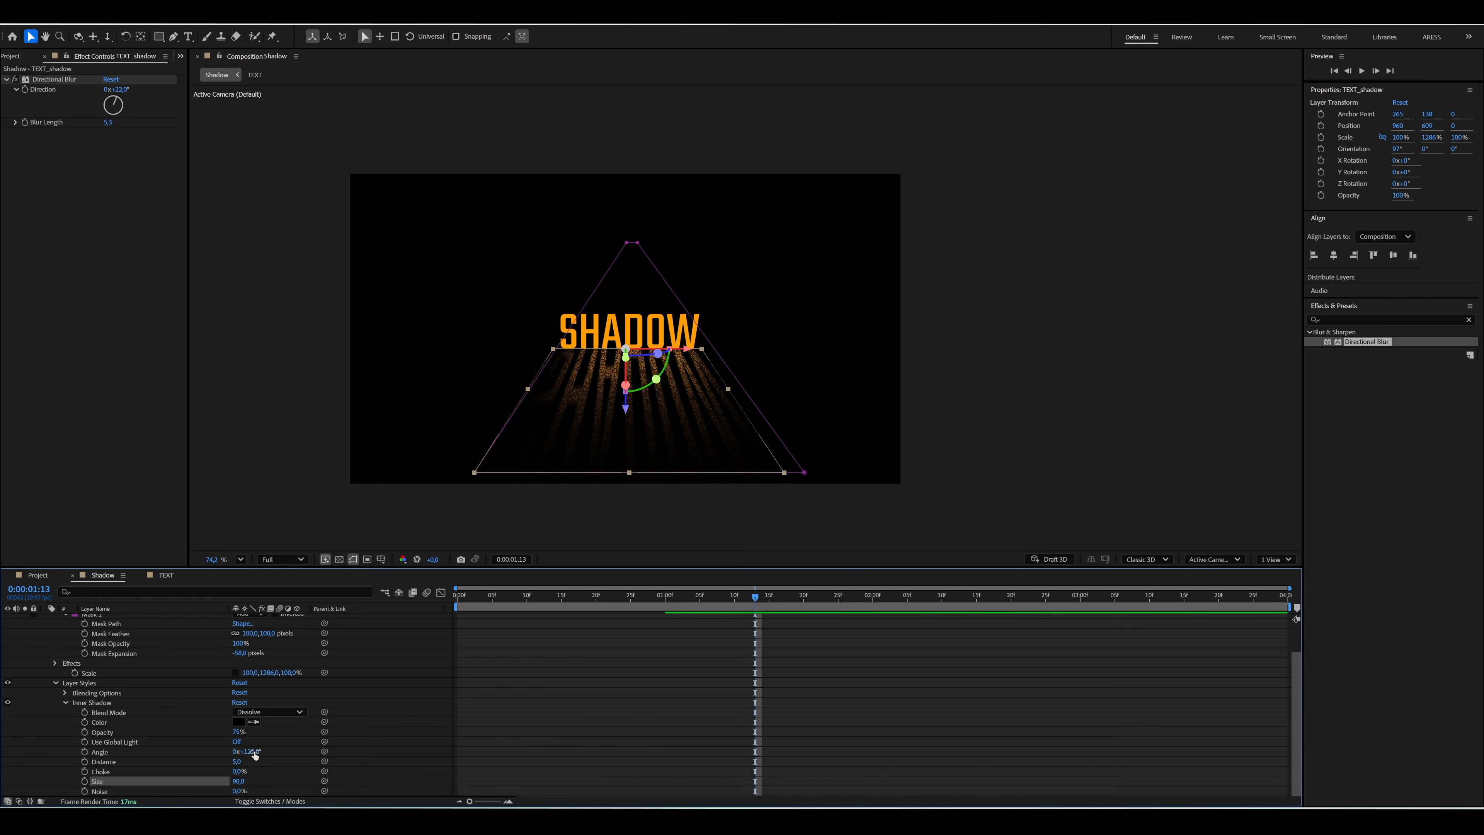
drag(234, 732, 249, 766)
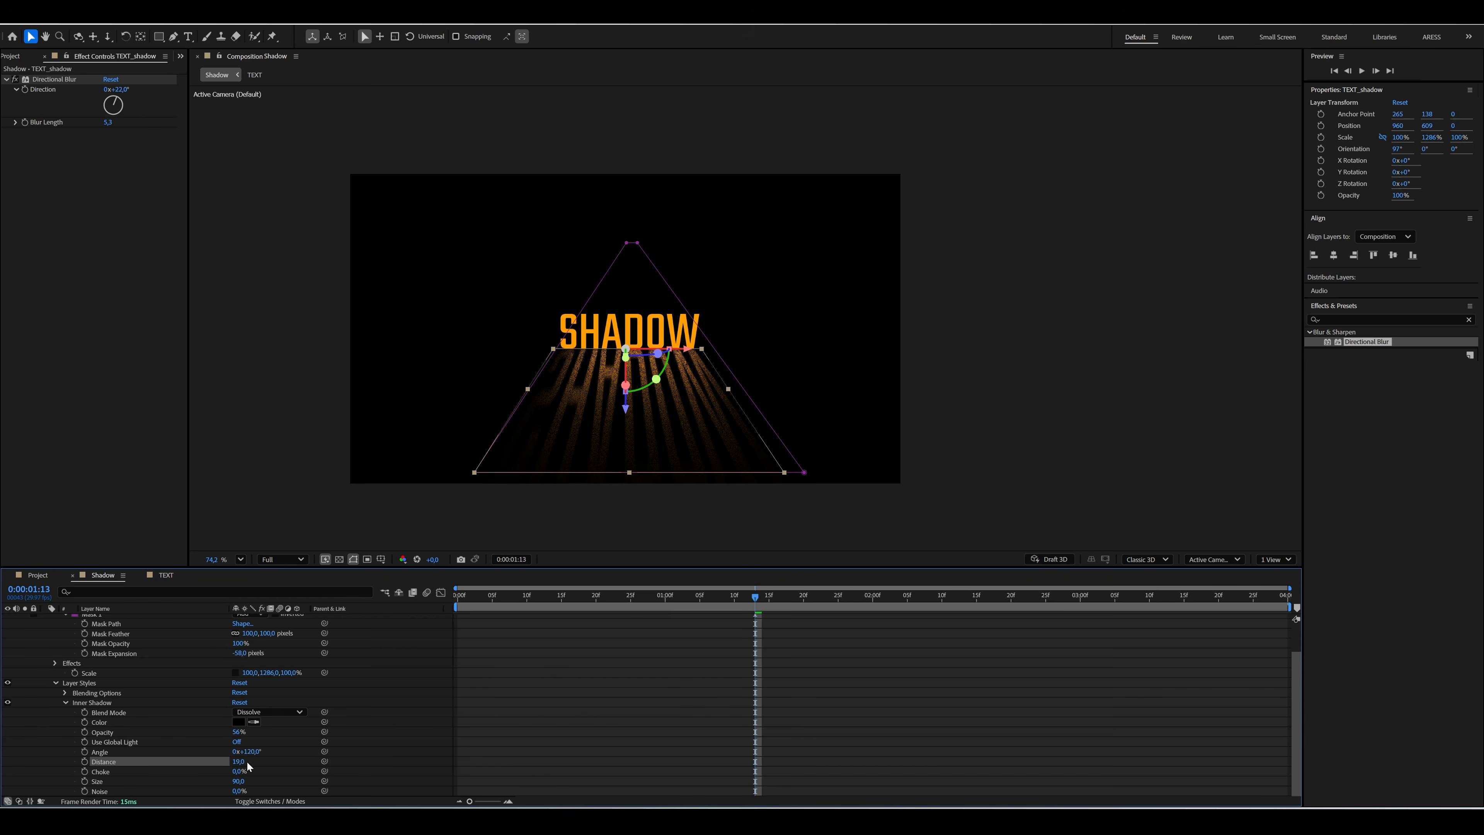
click(458, 691)
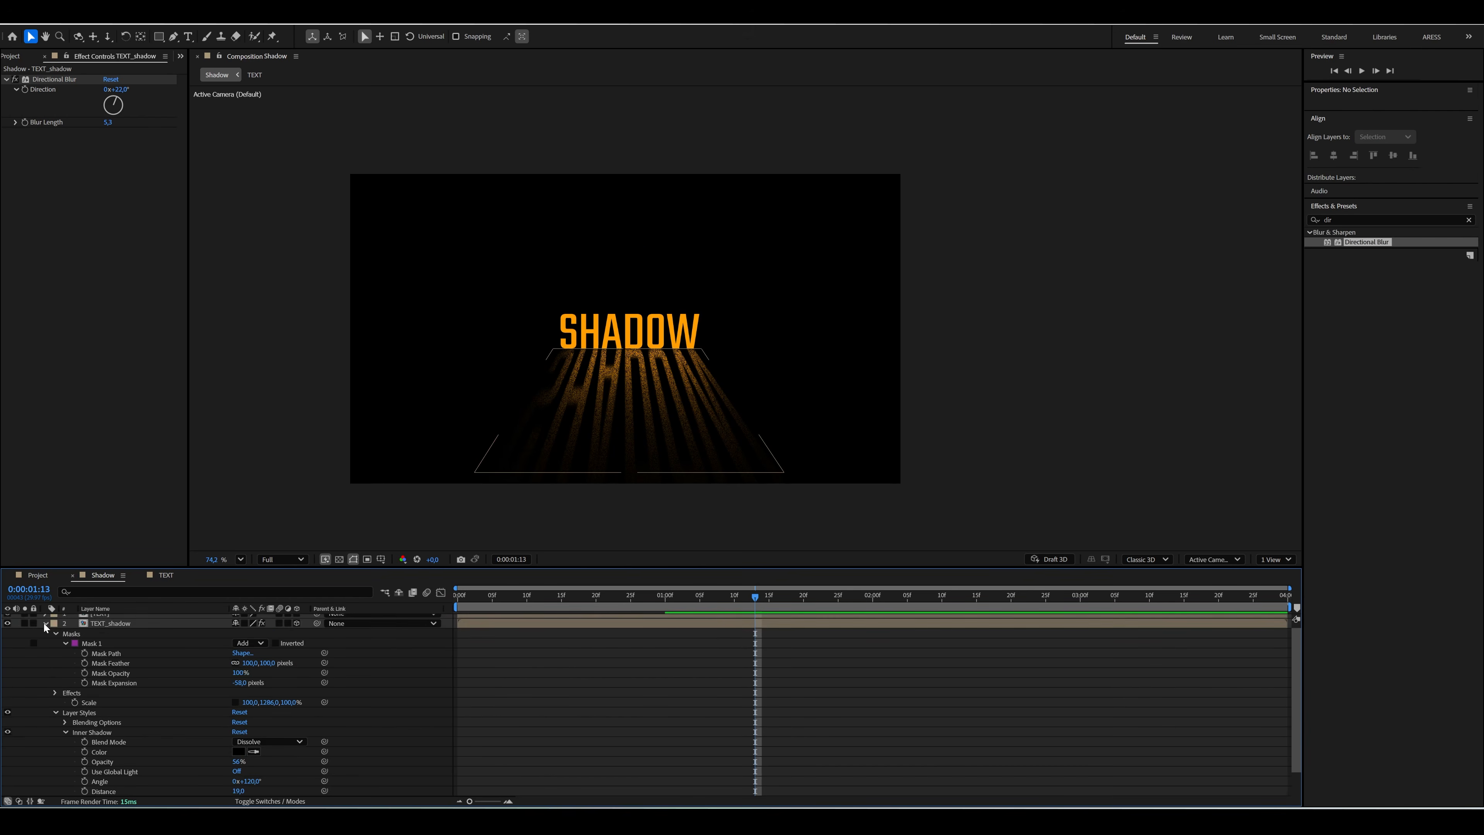
click(45, 624)
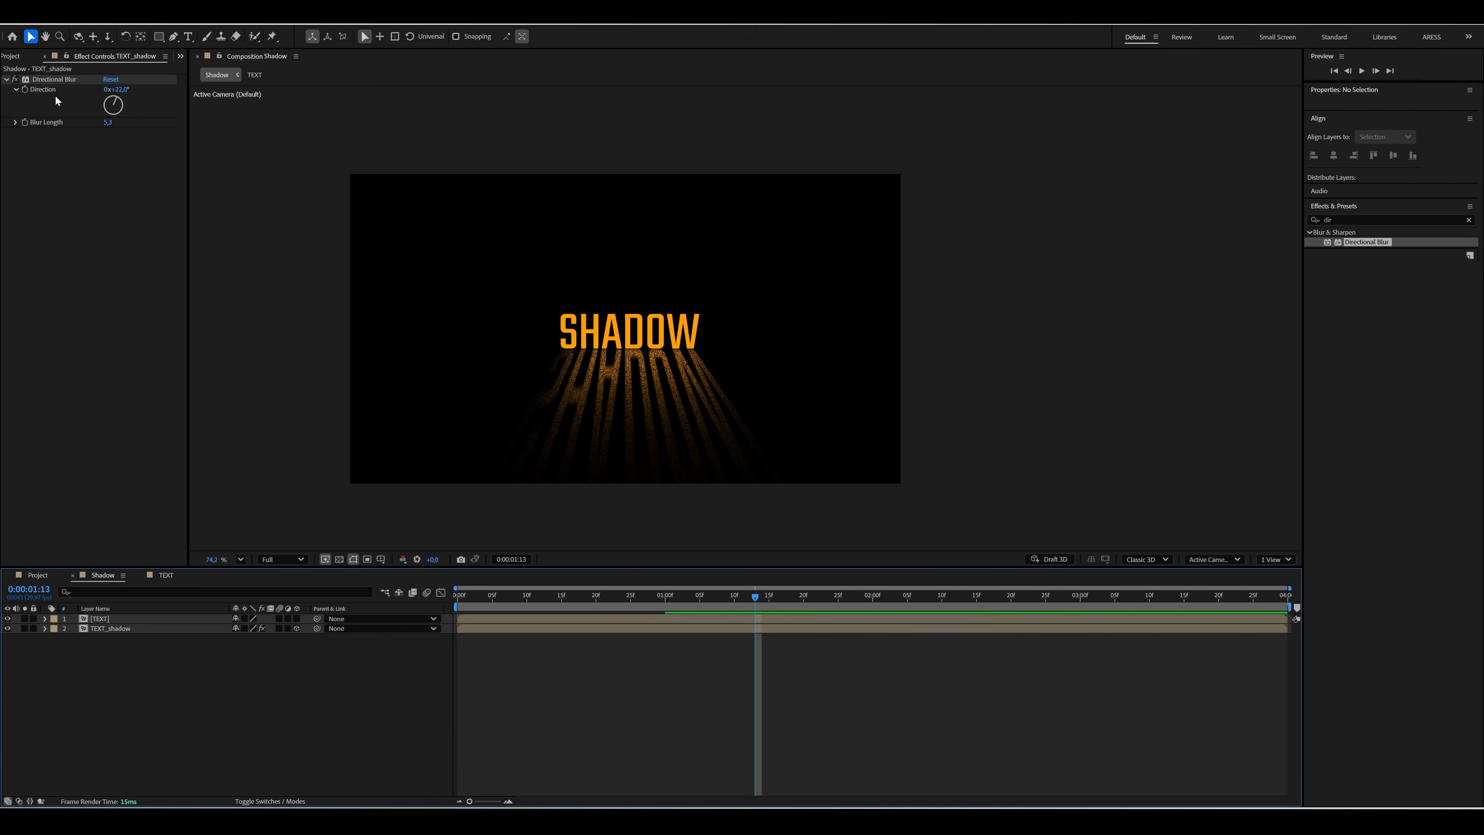
- Set the project's colour bit depth to 16 bits per channel
click(15, 57)
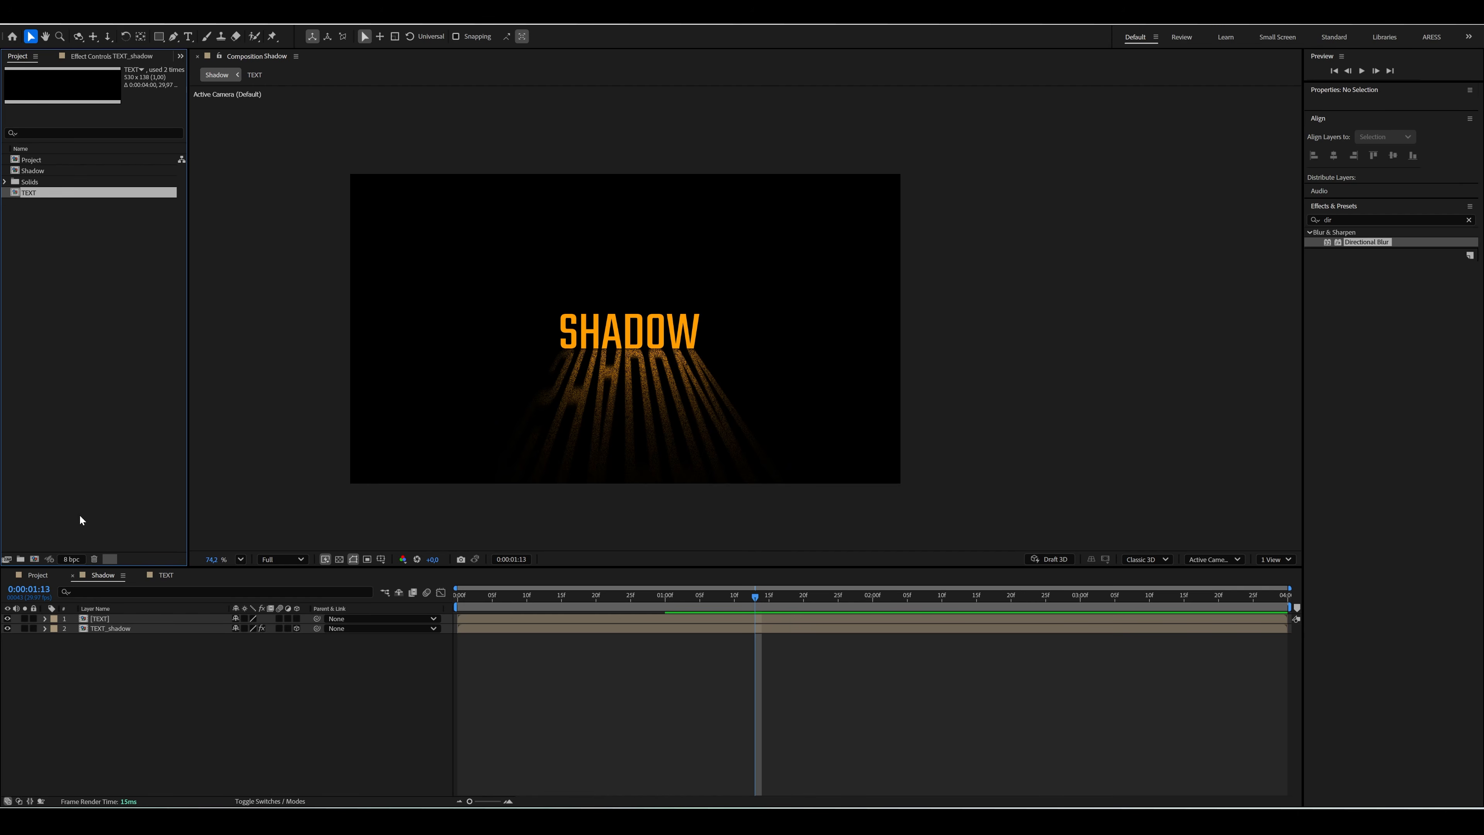
click(73, 559)
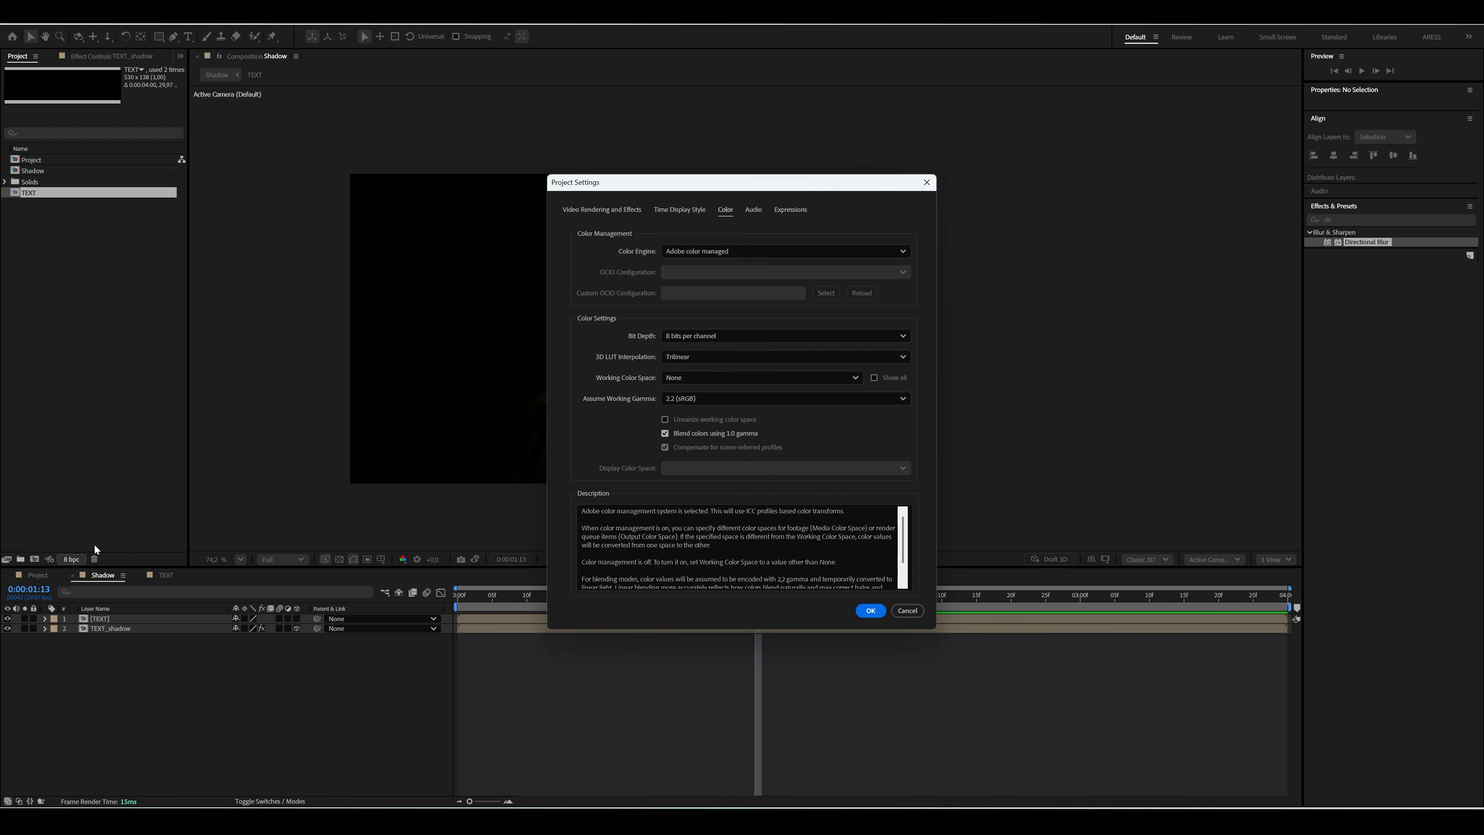
click(695, 338)
click(709, 360)
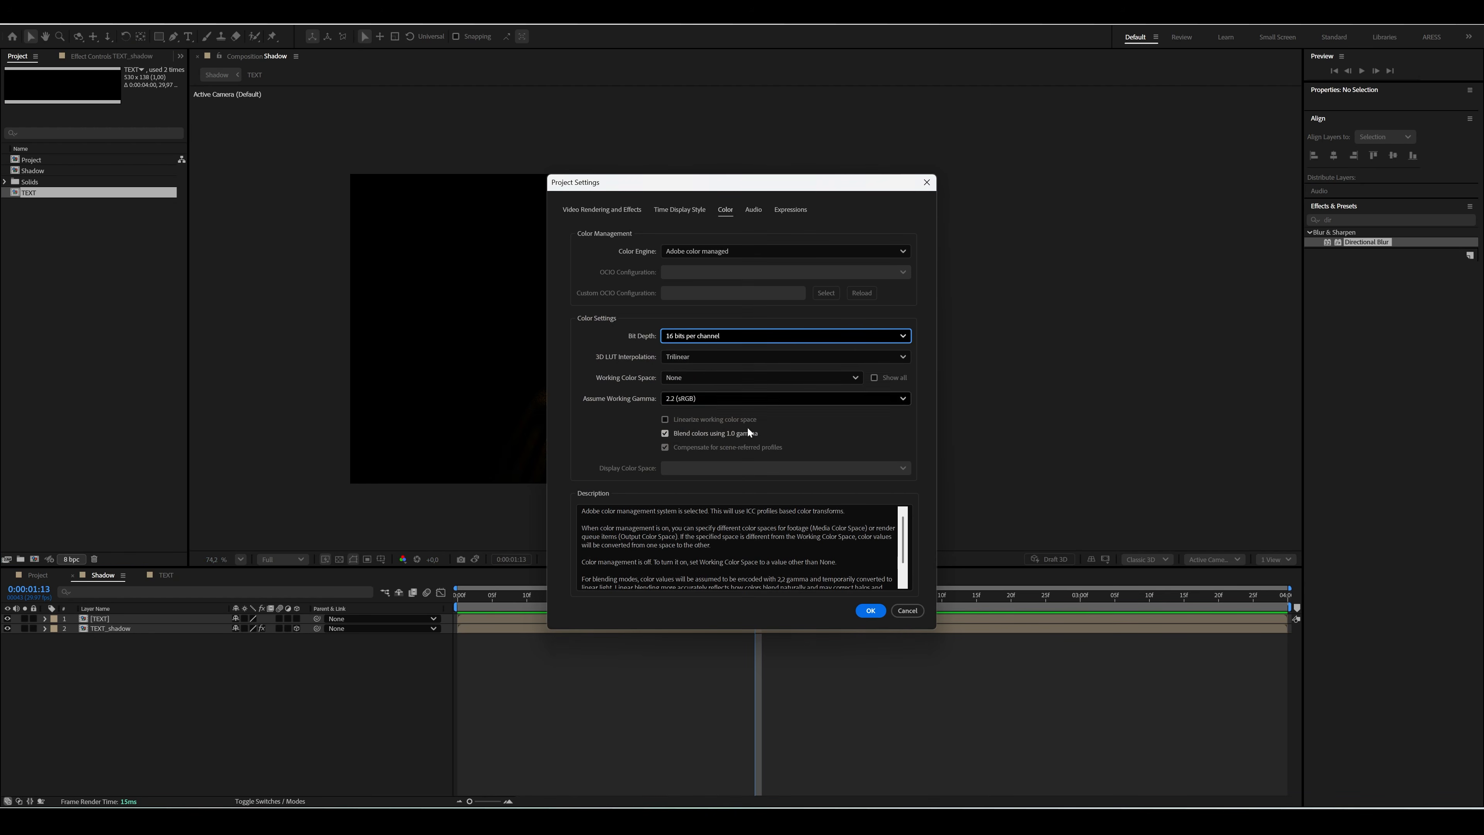
click(870, 610)
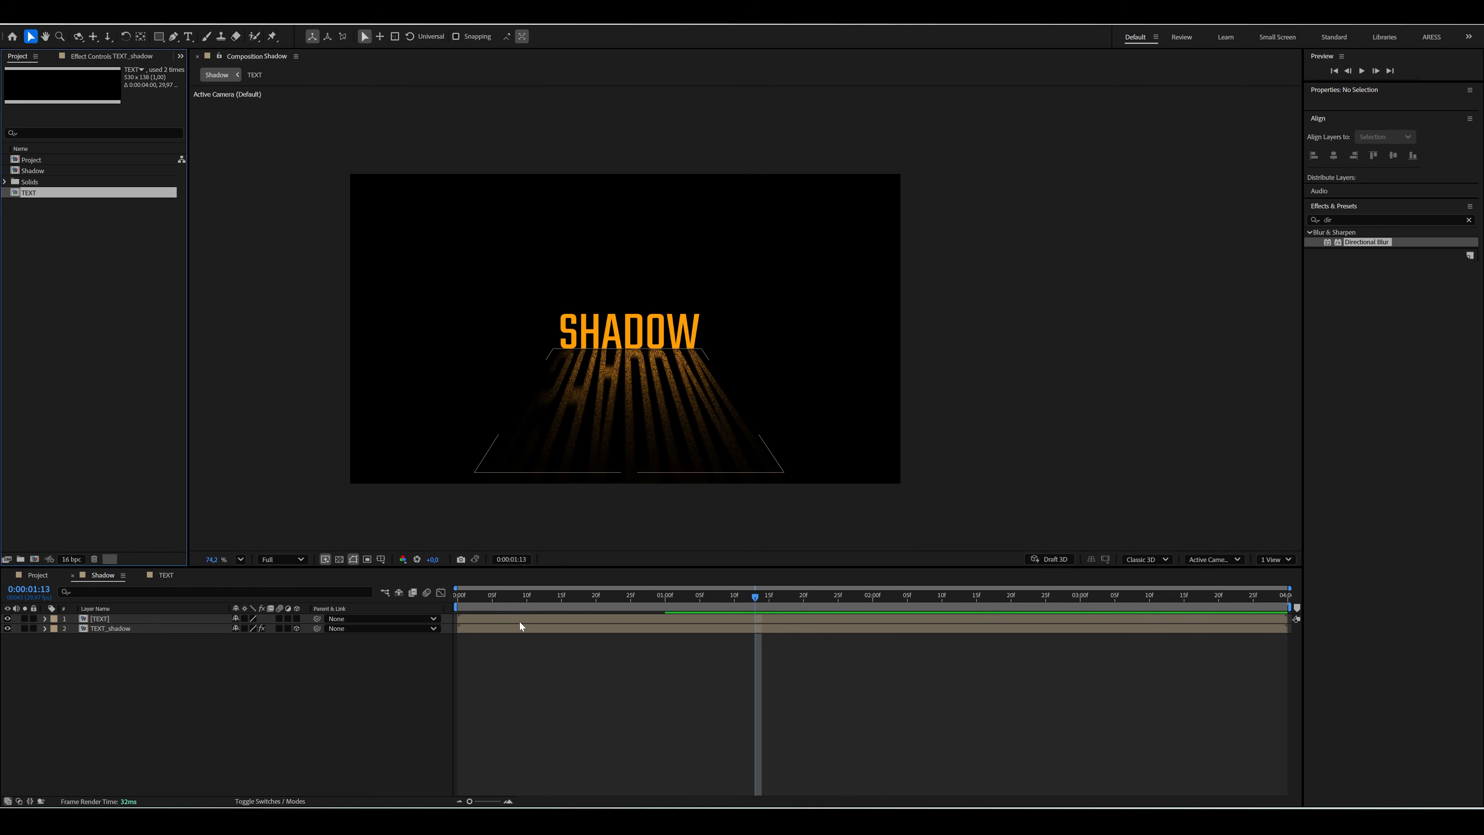
- Play back the Shadow composition from the first frame to check the dissolving shadow
click(457, 607)
drag(457, 607, 444, 608)
key(space)
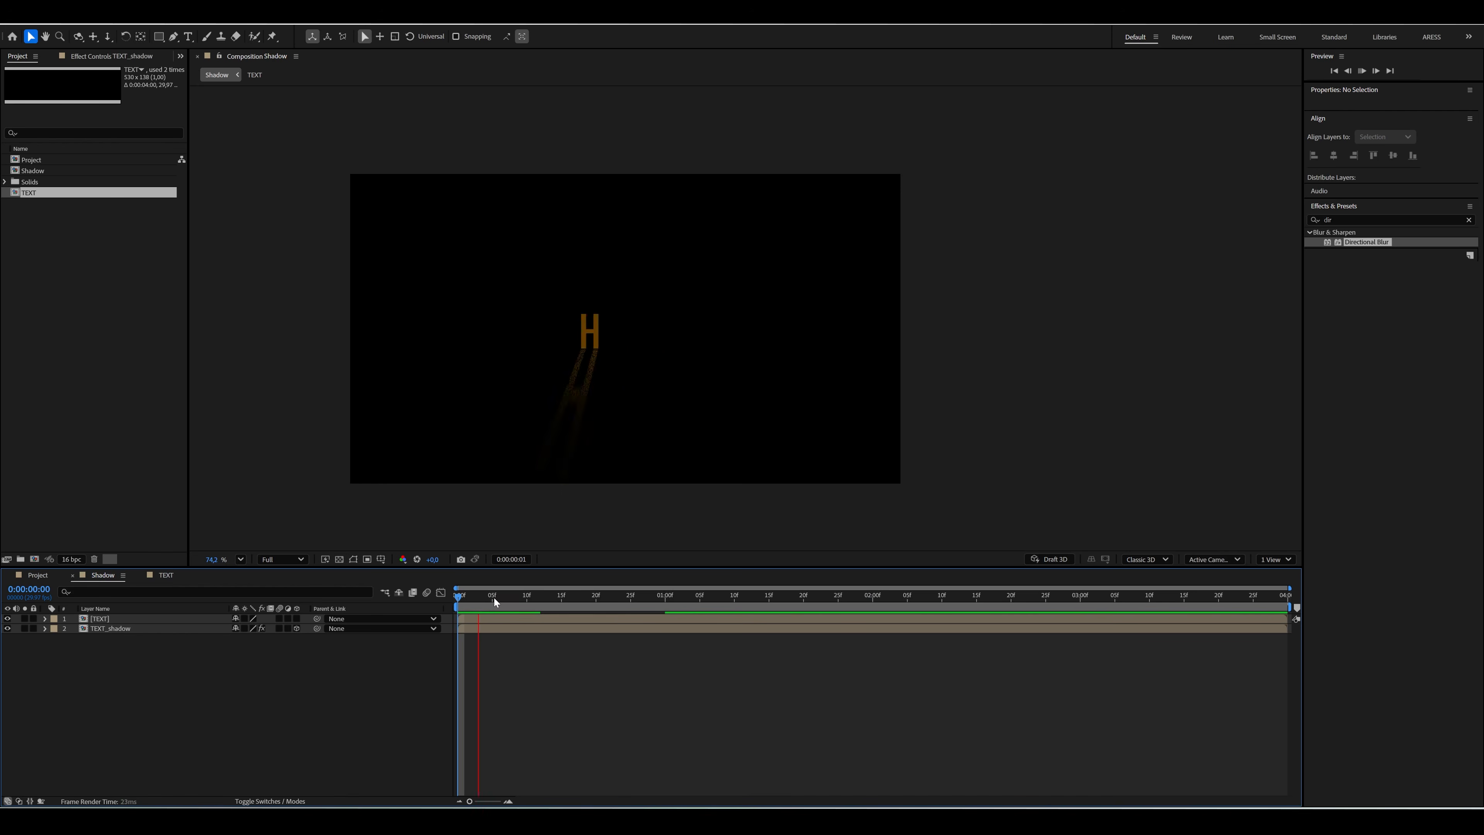